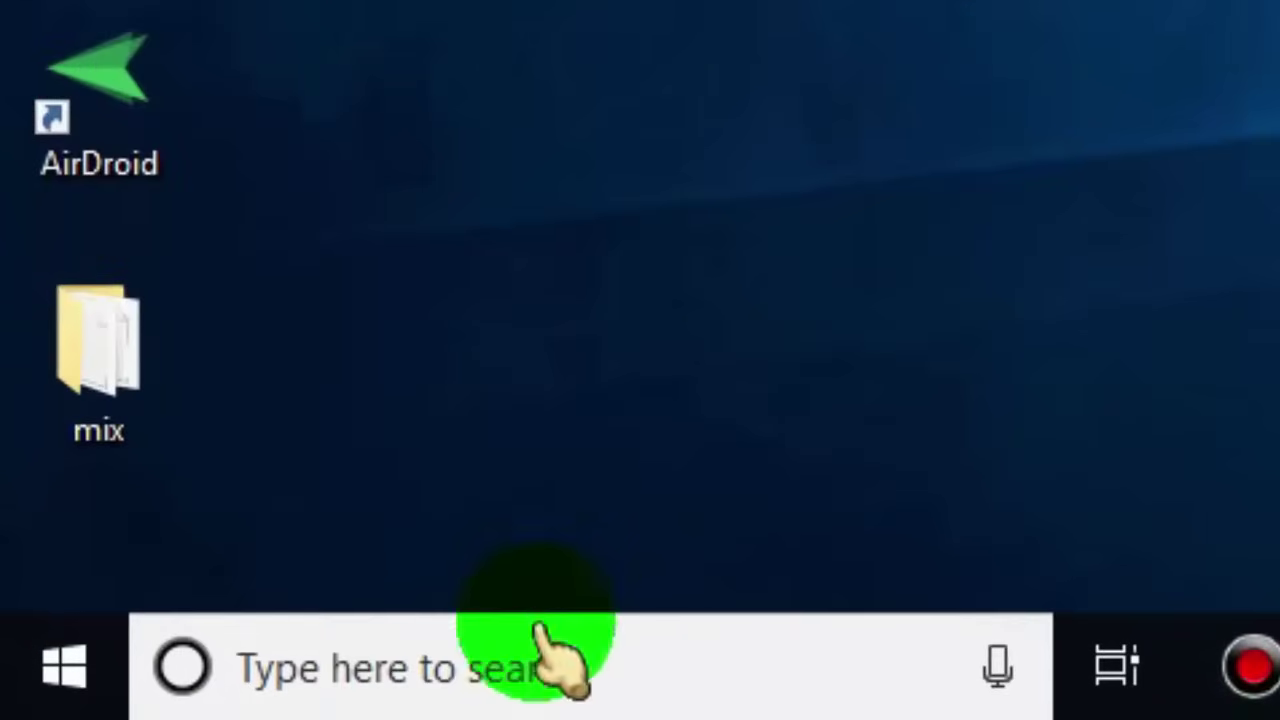
# - Search for Control Panel and go through Network and Internet to the Network and Sharing Center
pyautogui.click(513, 685)
pyautogui.write('con')
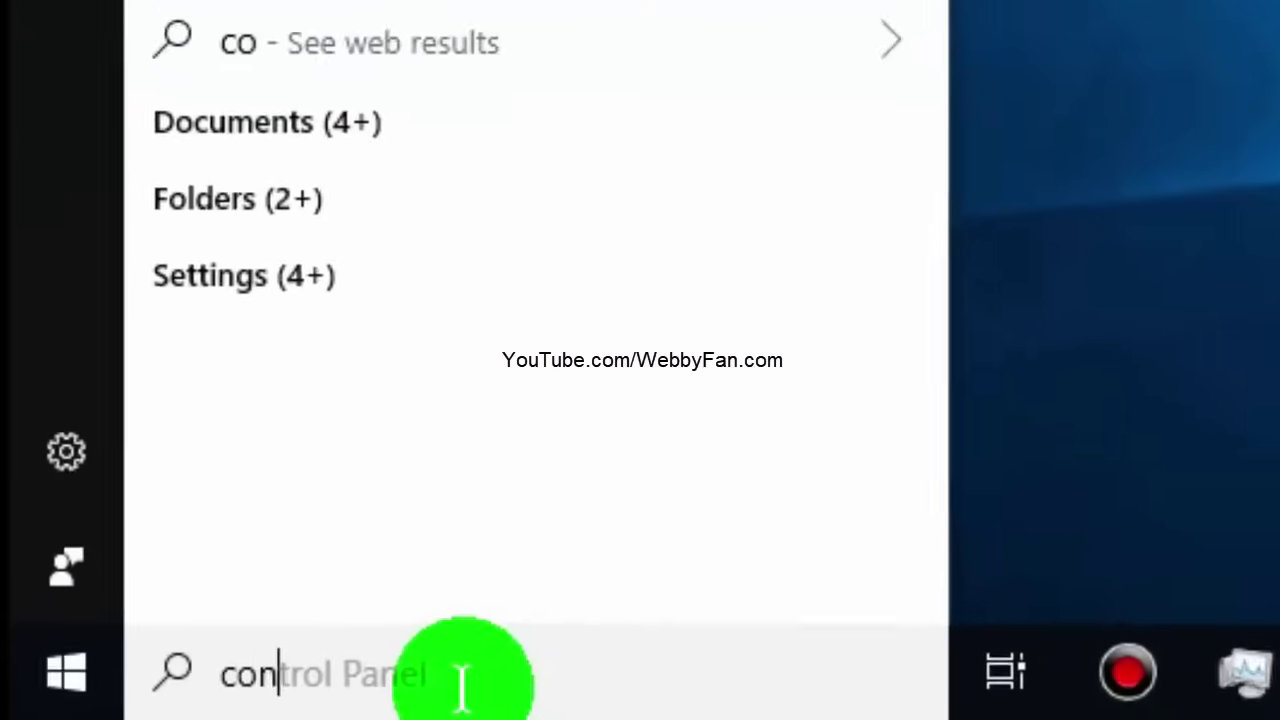
pyautogui.write('tro')
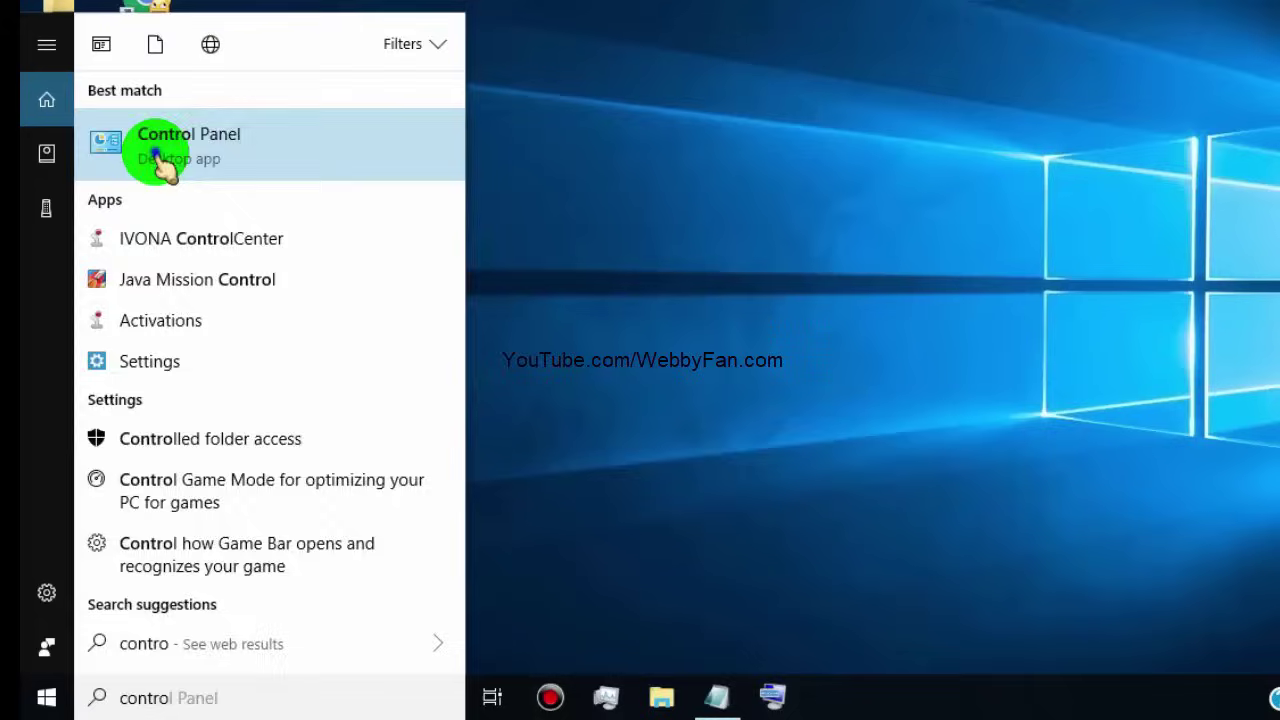
pyautogui.click(157, 163)
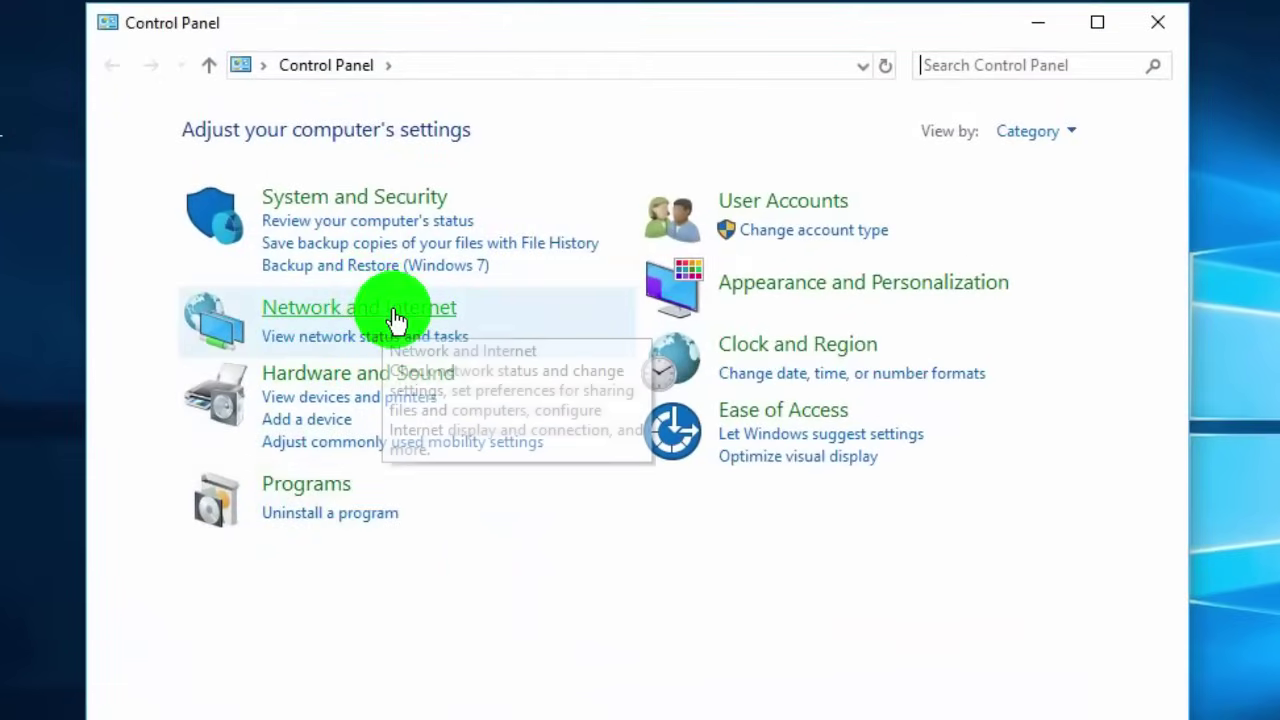
pyautogui.click(396, 318)
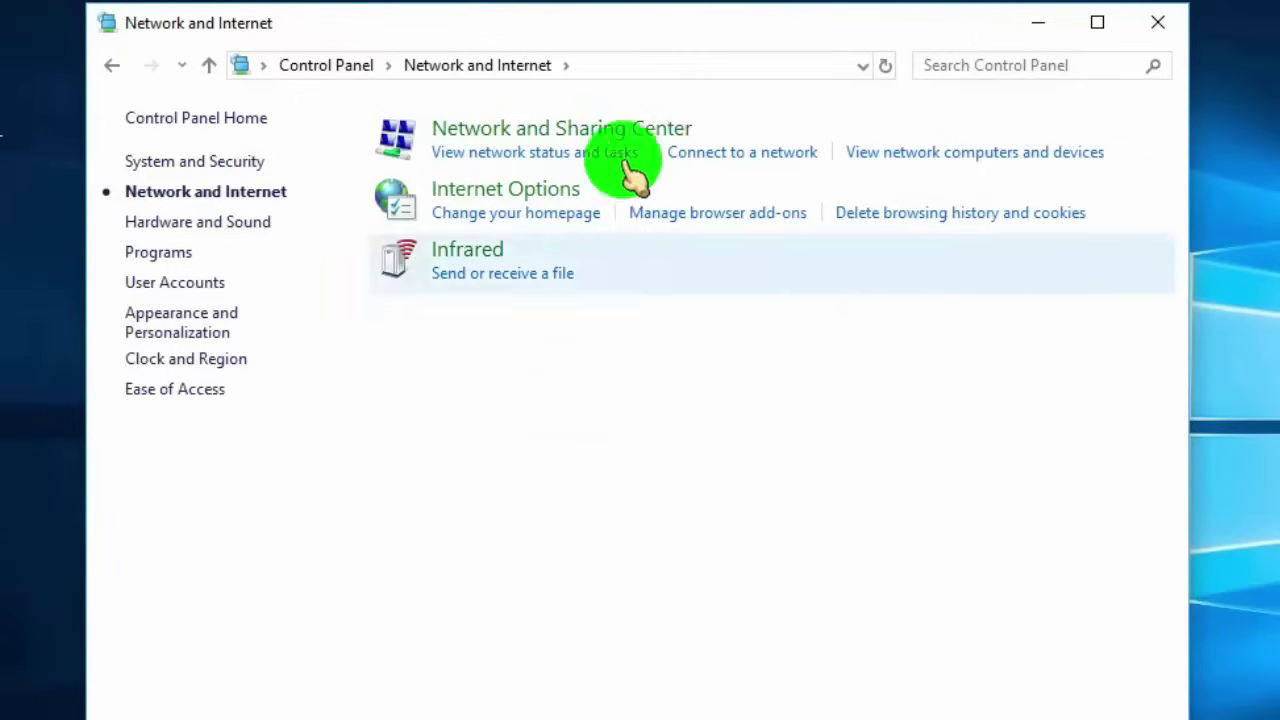
pyautogui.click(588, 136)
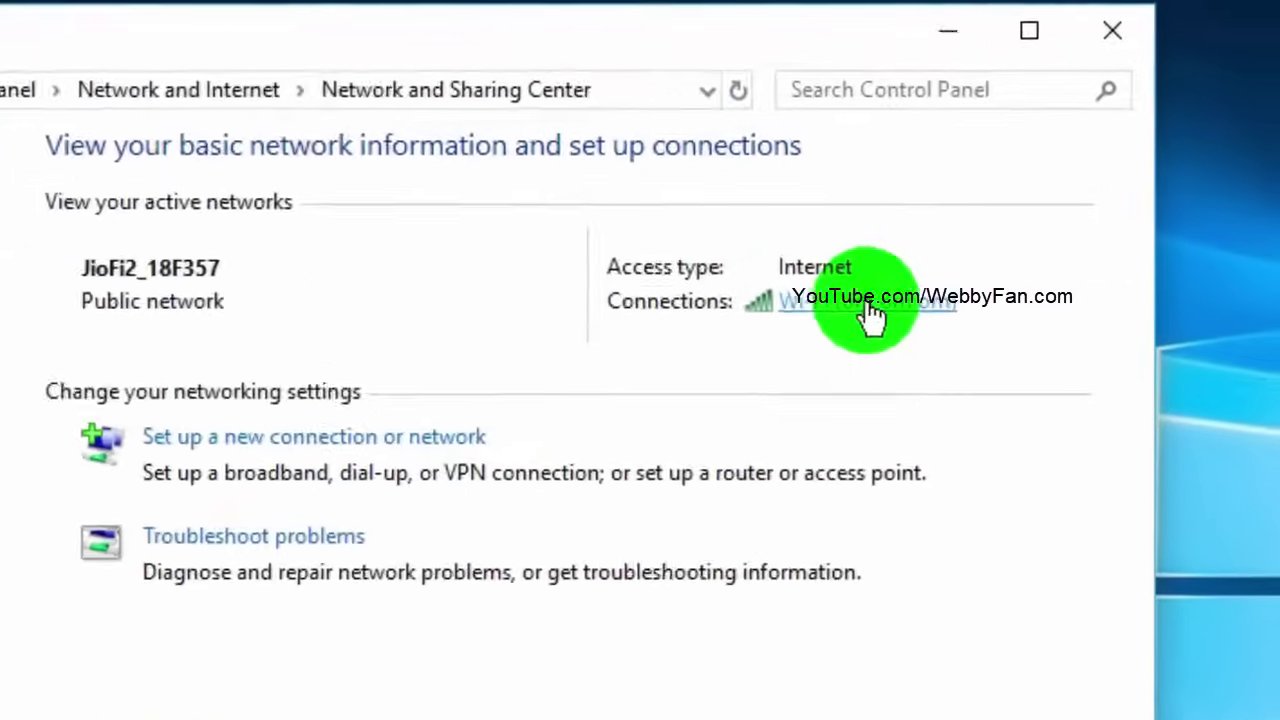
# - In the Wi-Fi connection's IPv4 properties, select 'Use the following DNS server addresses'
pyautogui.click(982, 219)
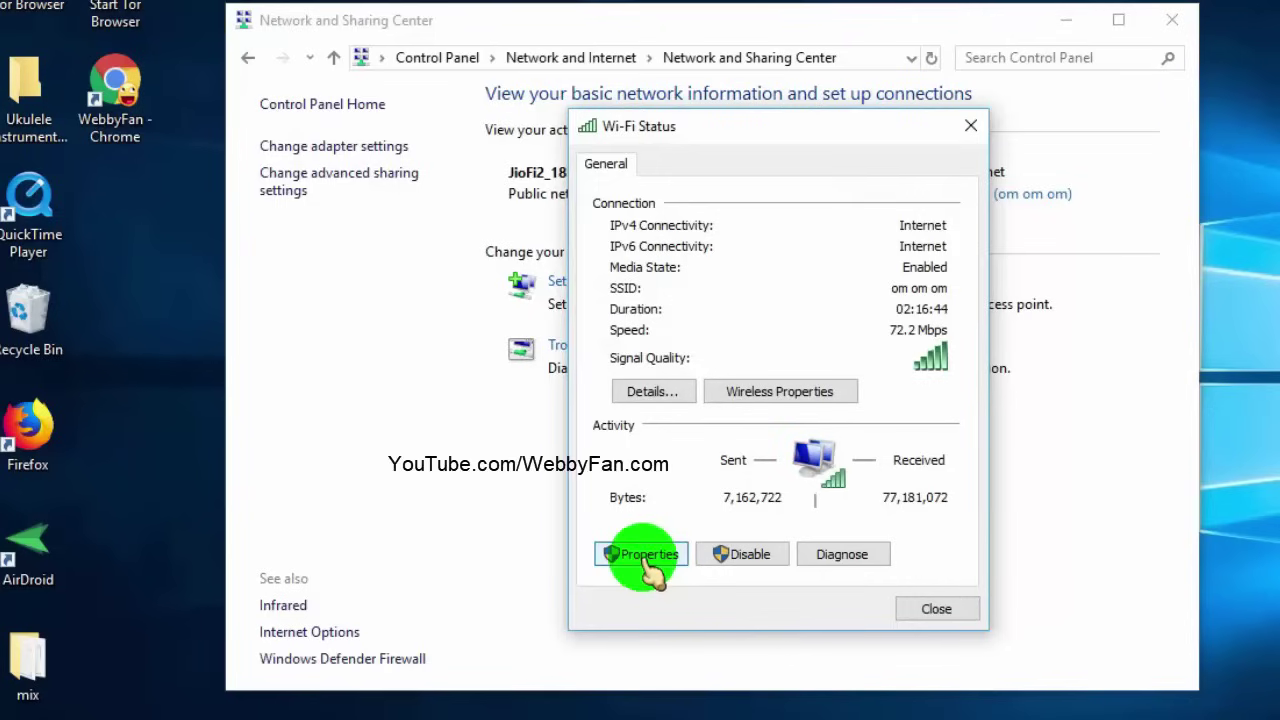
pyautogui.click(645, 556)
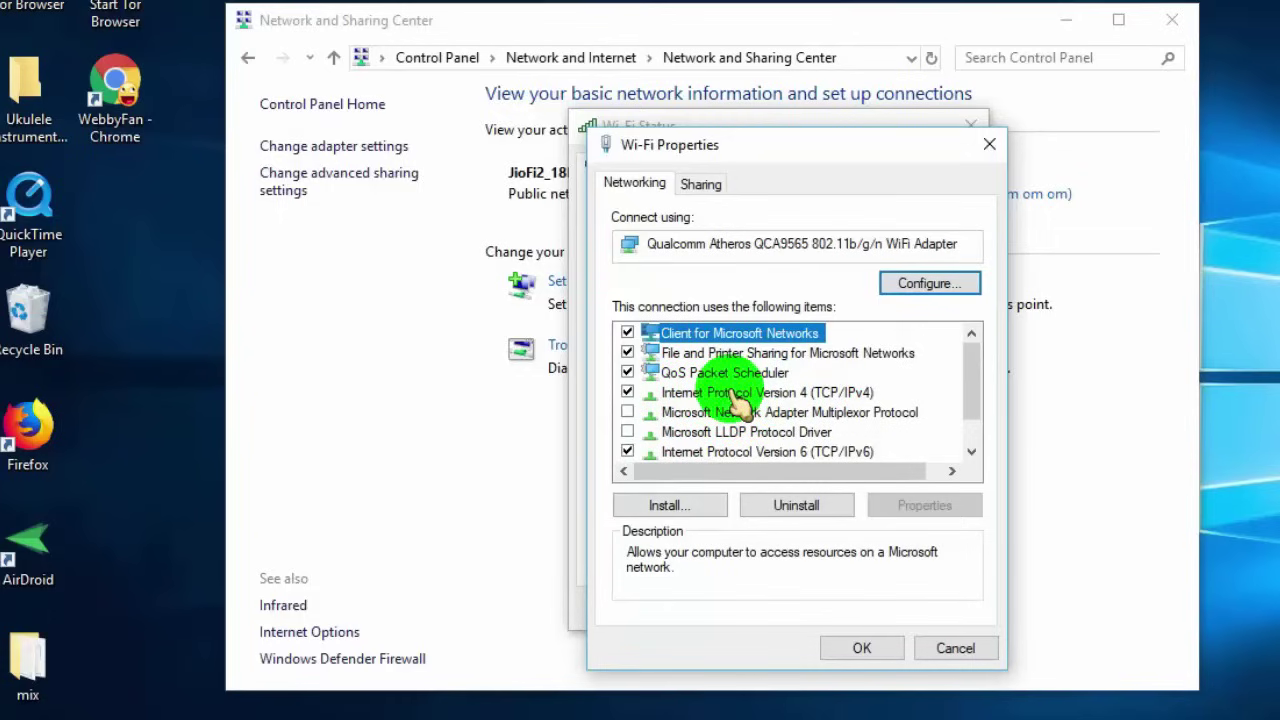
pyautogui.doubleClick(730, 395)
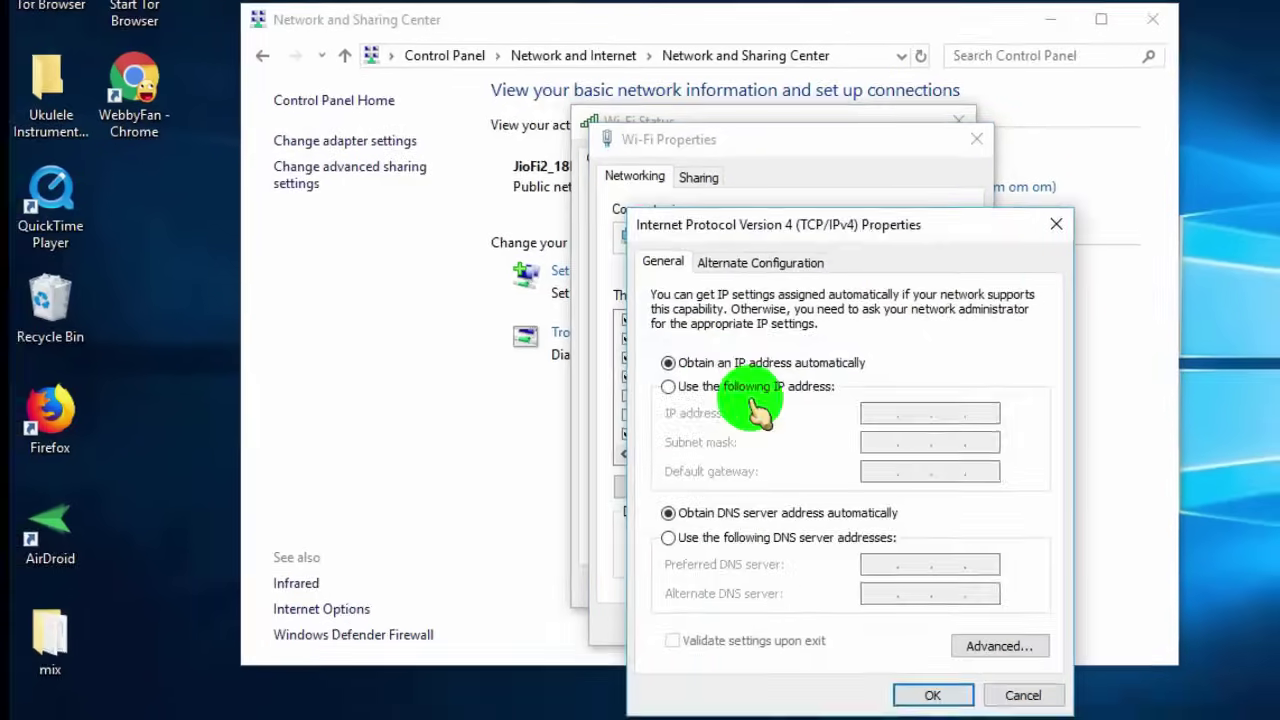
pyautogui.moveTo(848, 226); pyautogui.dragTo(826, 149)
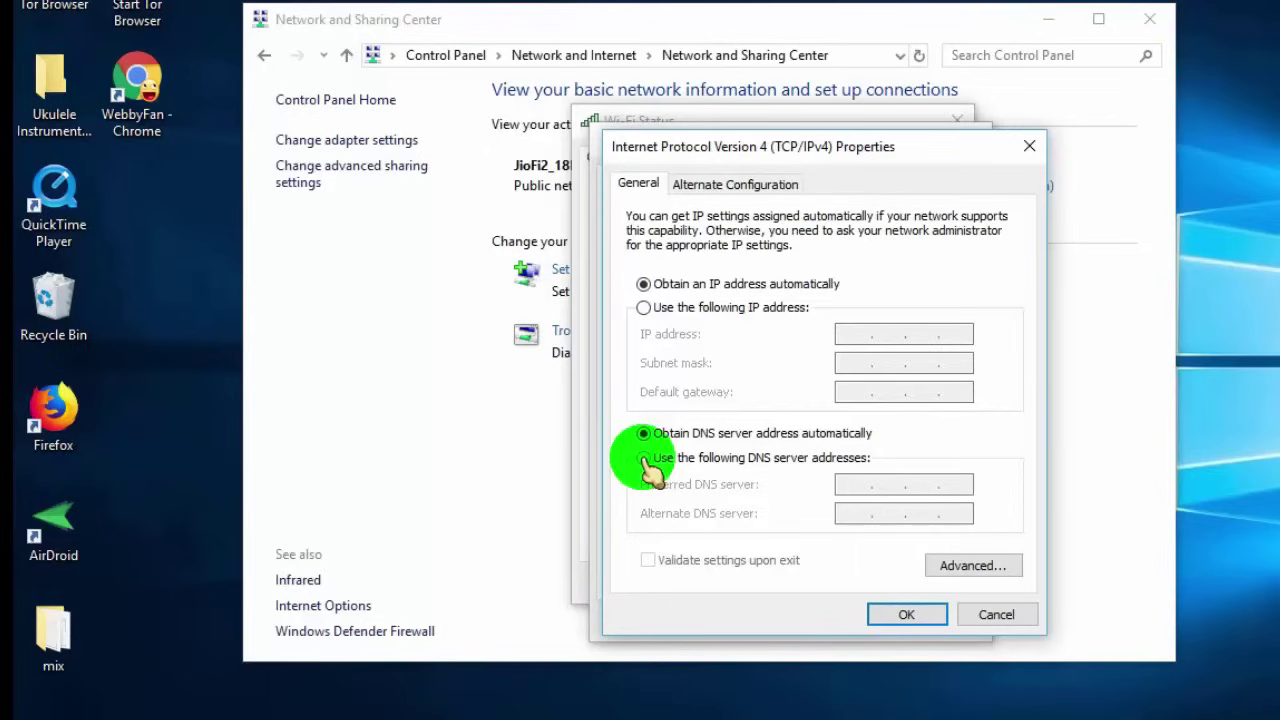
pyautogui.click(644, 458)
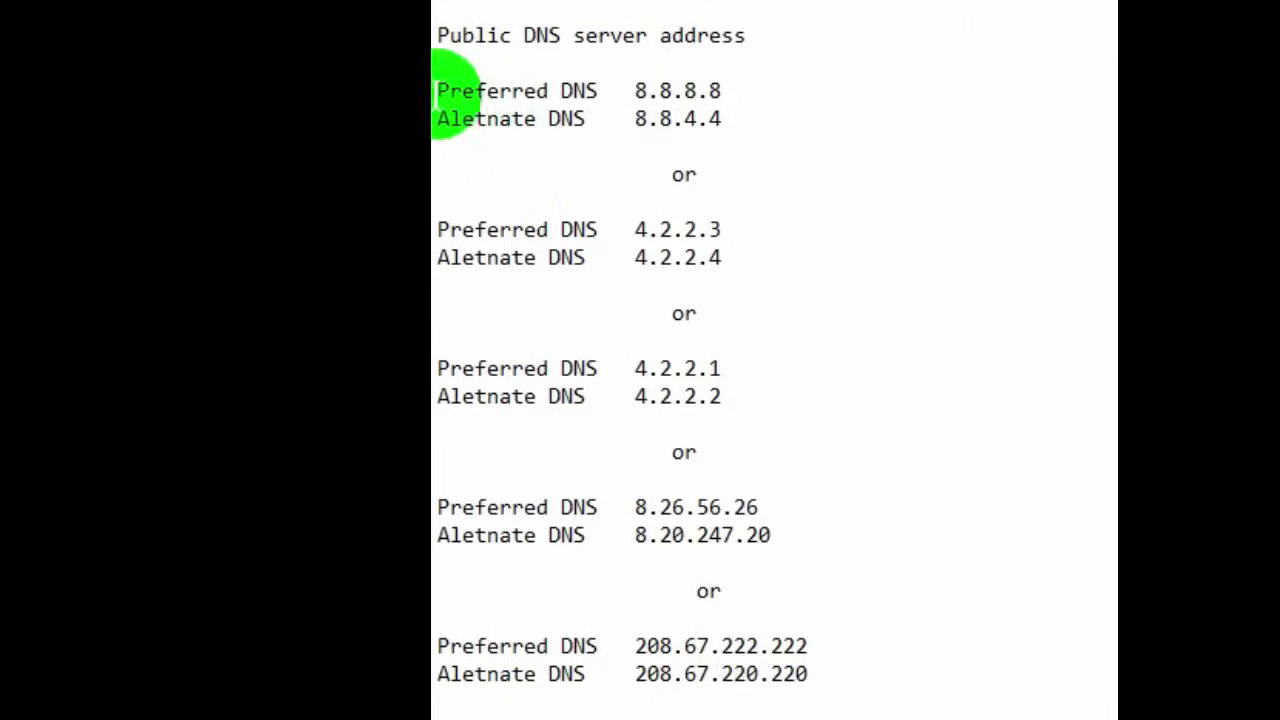
pyautogui.moveTo(440, 91); pyautogui.dragTo(720, 118)
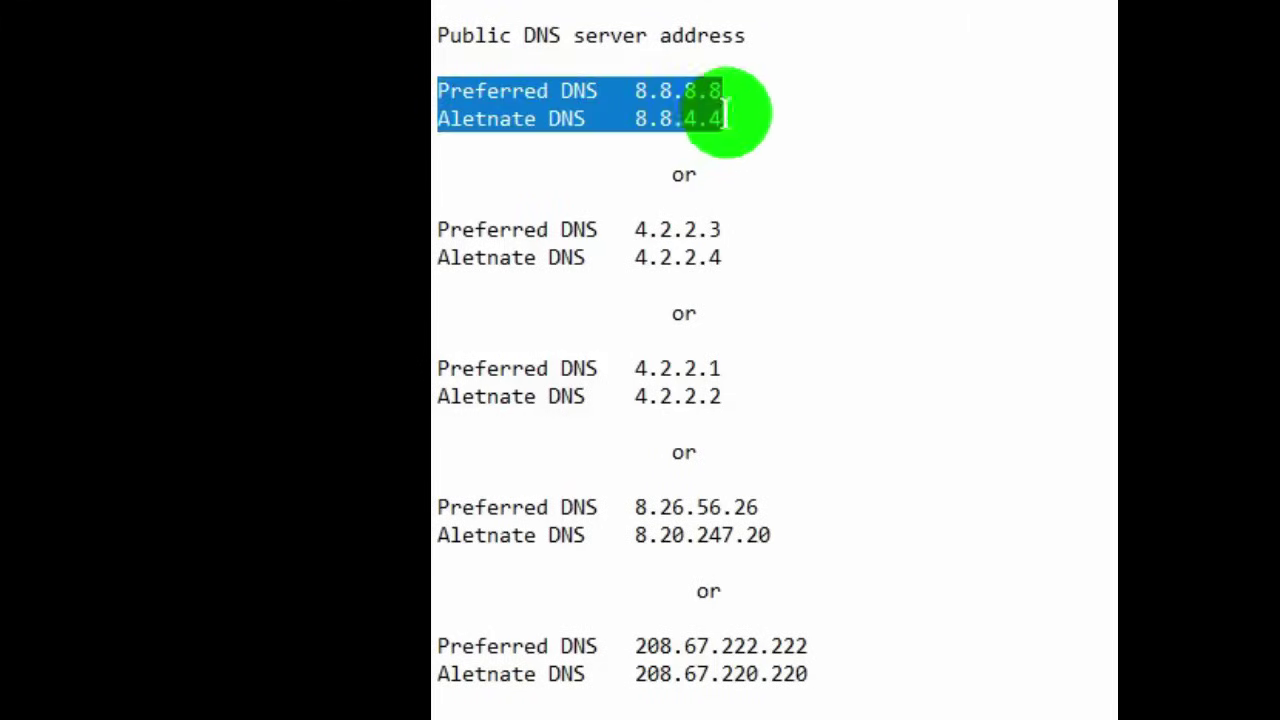
pyautogui.moveTo(440, 229); pyautogui.dragTo(723, 257)
pyautogui.moveTo(440, 368)
pyautogui.mouseDown()
pyautogui.moveTo(662, 402)
pyautogui.moveTo(724, 398)
pyautogui.mouseUp()
pyautogui.click(440, 507)
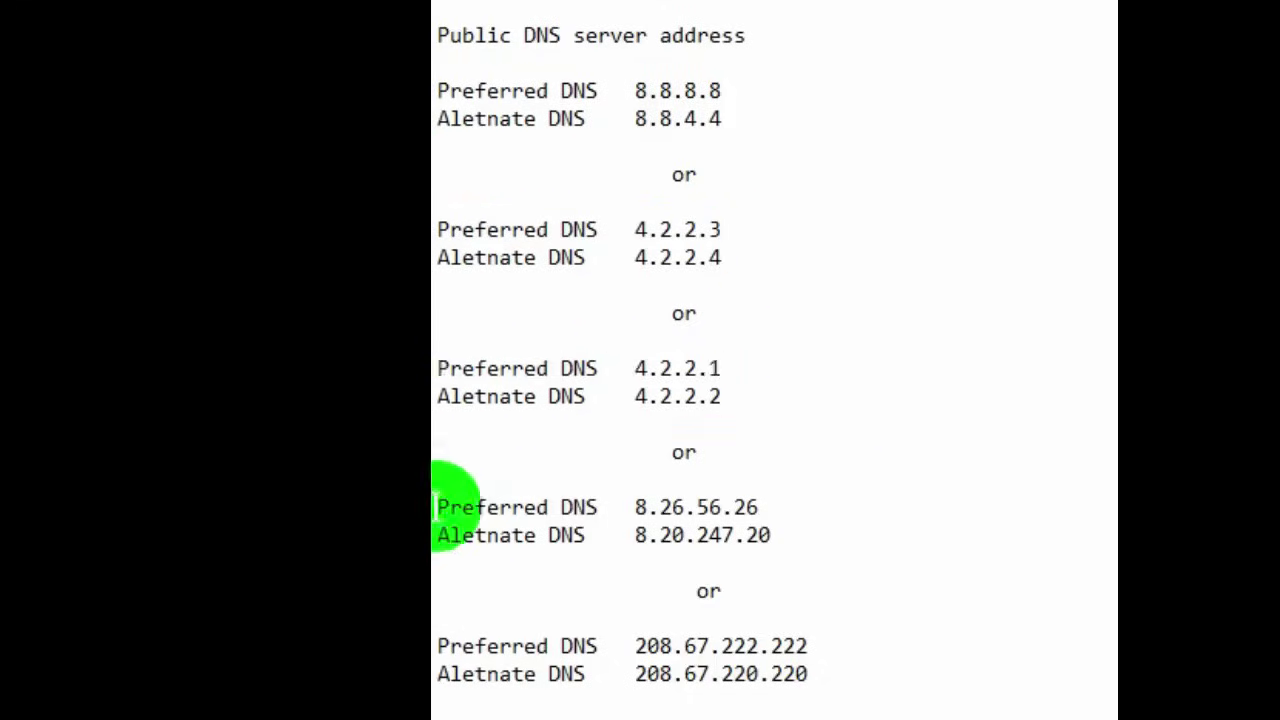
pyautogui.moveTo(440, 507); pyautogui.dragTo(762, 535)
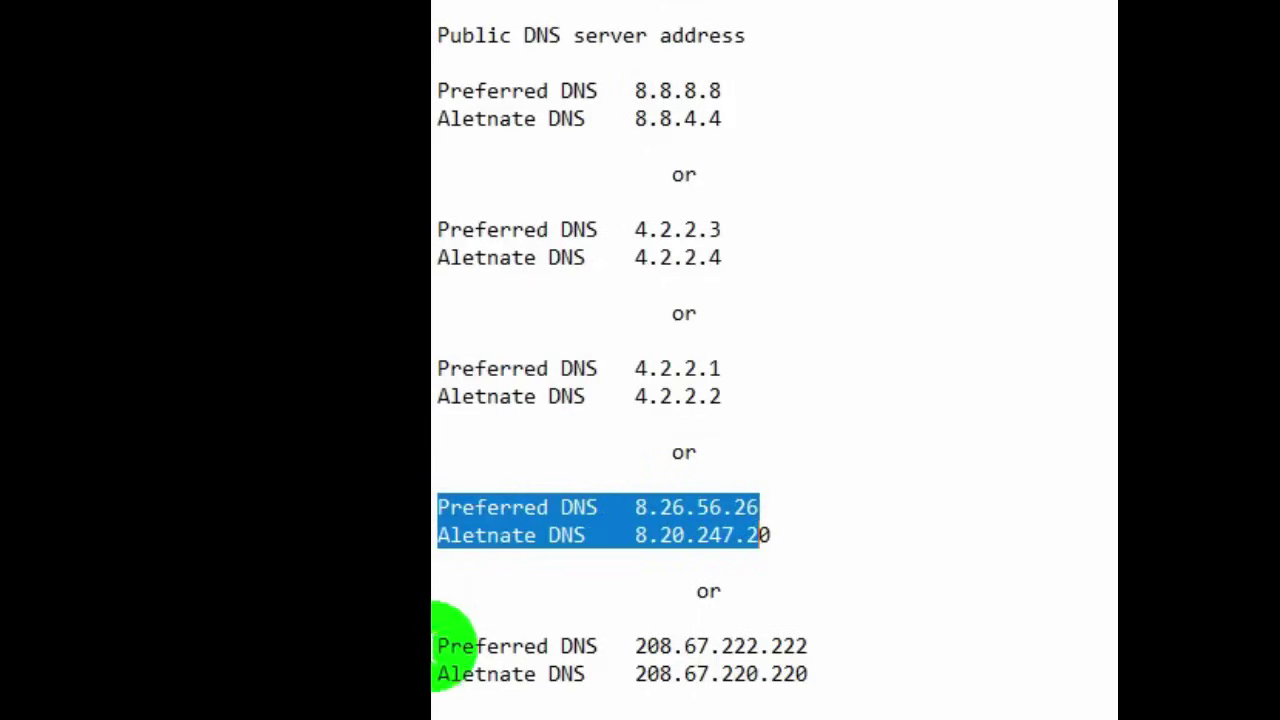
pyautogui.moveTo(440, 646); pyautogui.dragTo(824, 672)
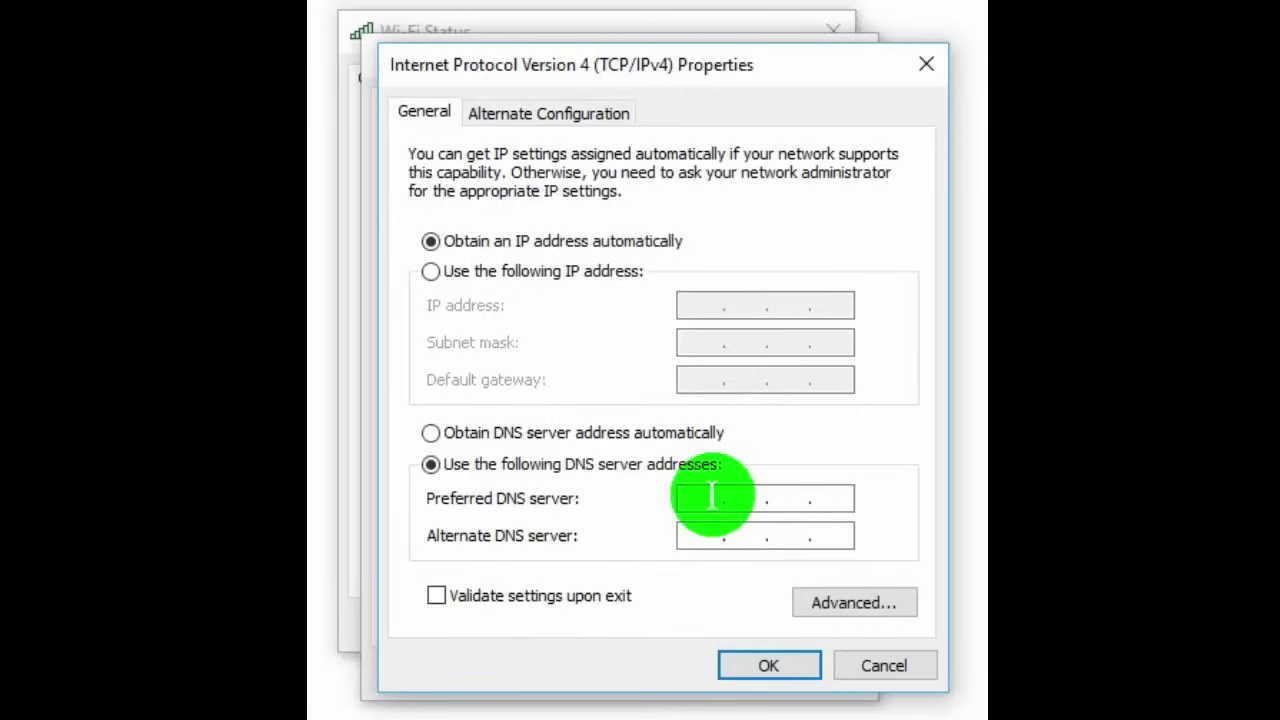
# - Enter DNS servers 8.8.8.8 and 8.8.4.4, enable validate settings upon exit, and confirm both dialogs
pyautogui.write('8')
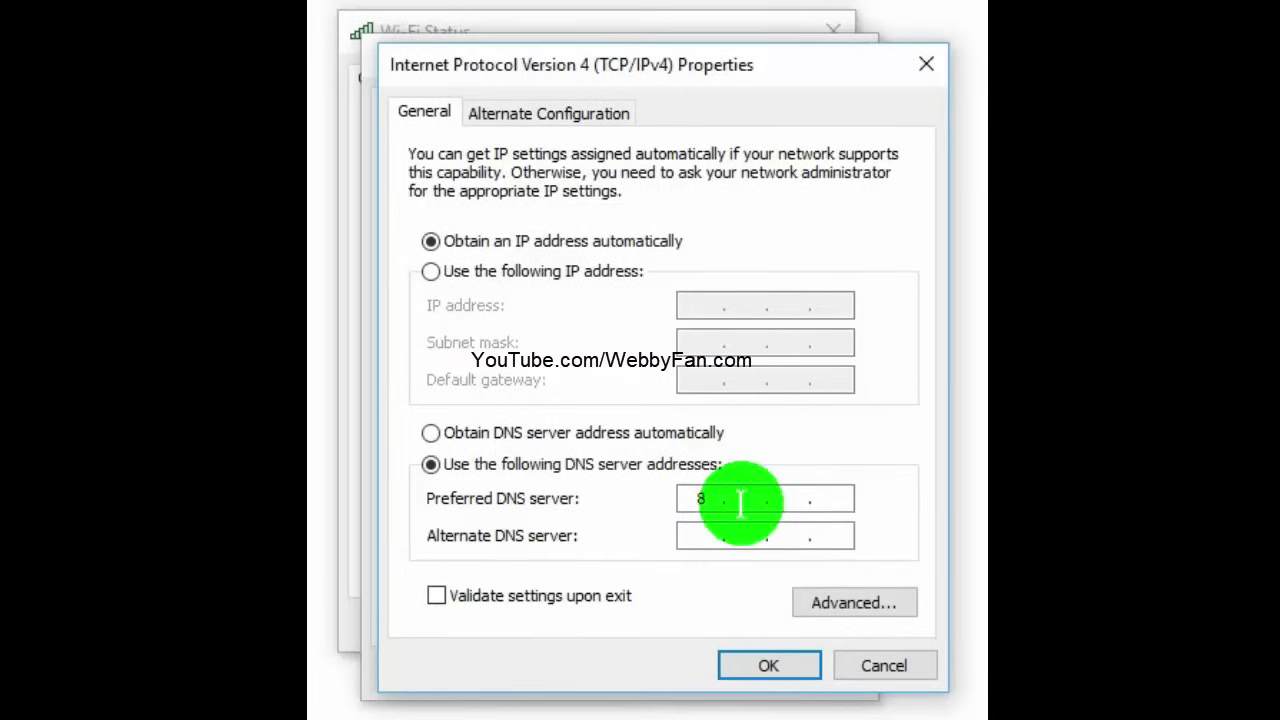
pyautogui.write('.8.8.8')
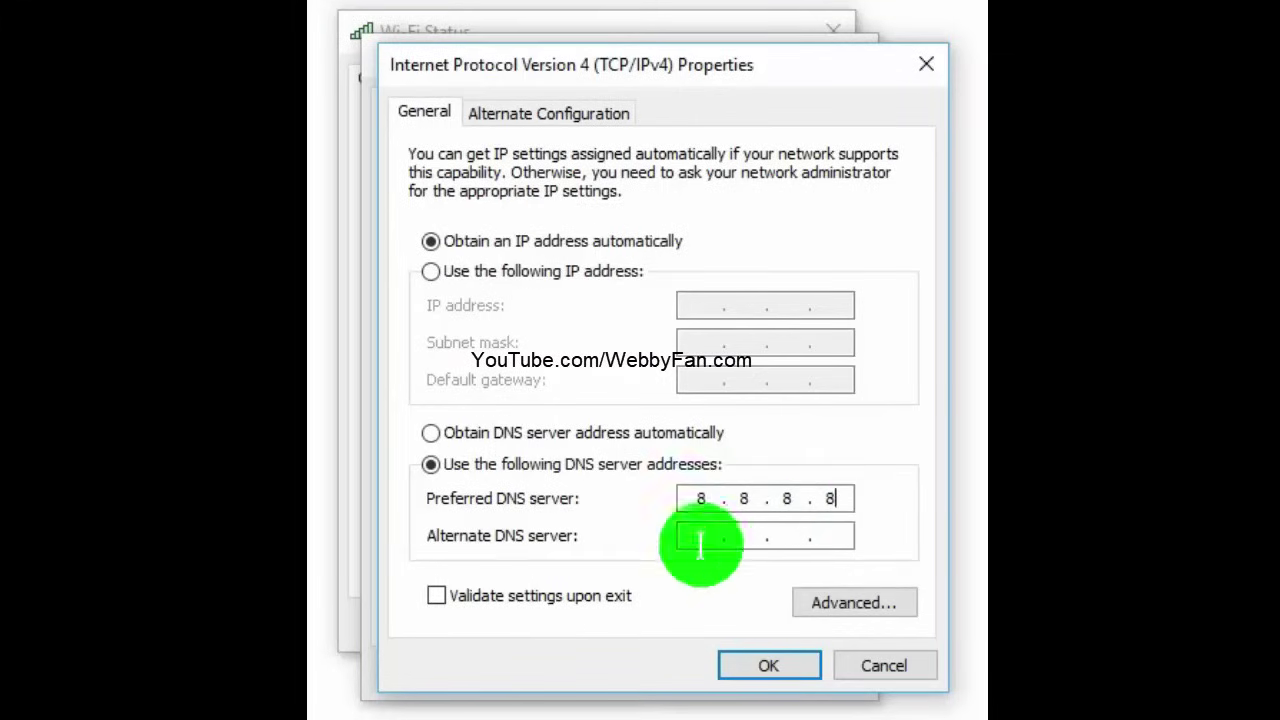
pyautogui.click(700, 543)
pyautogui.write('8.8.')
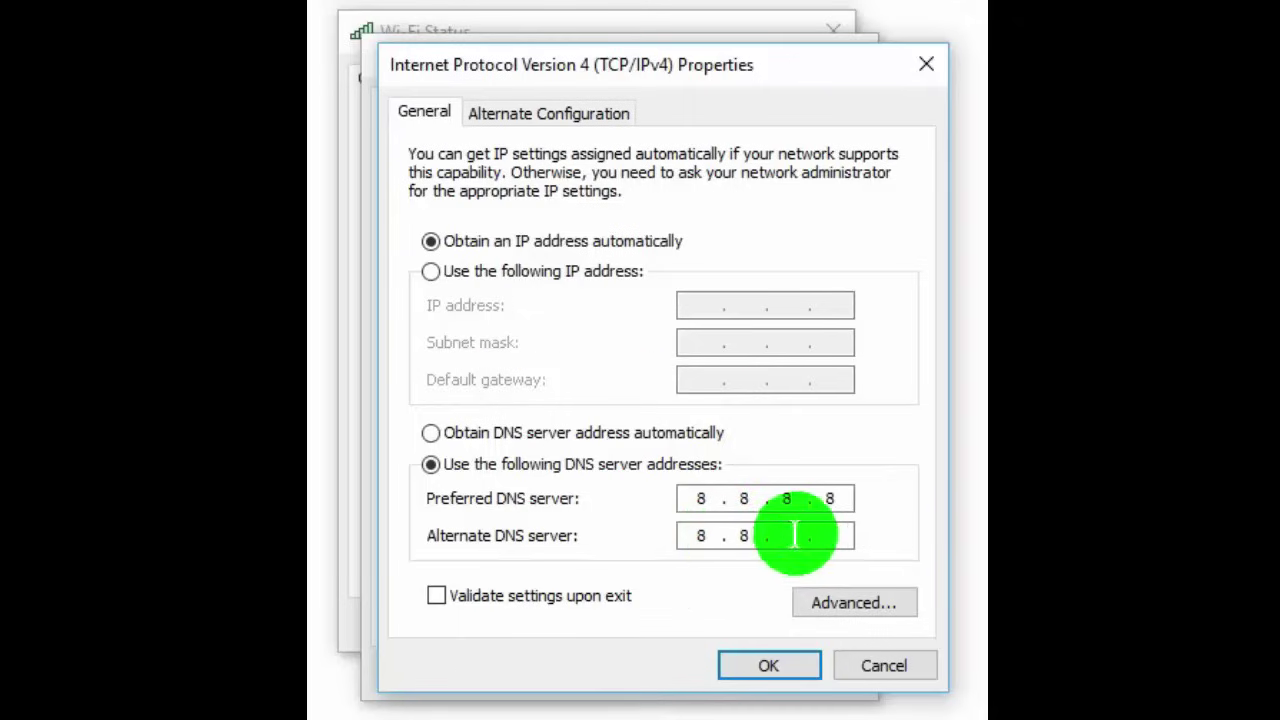
pyautogui.write('4.4')
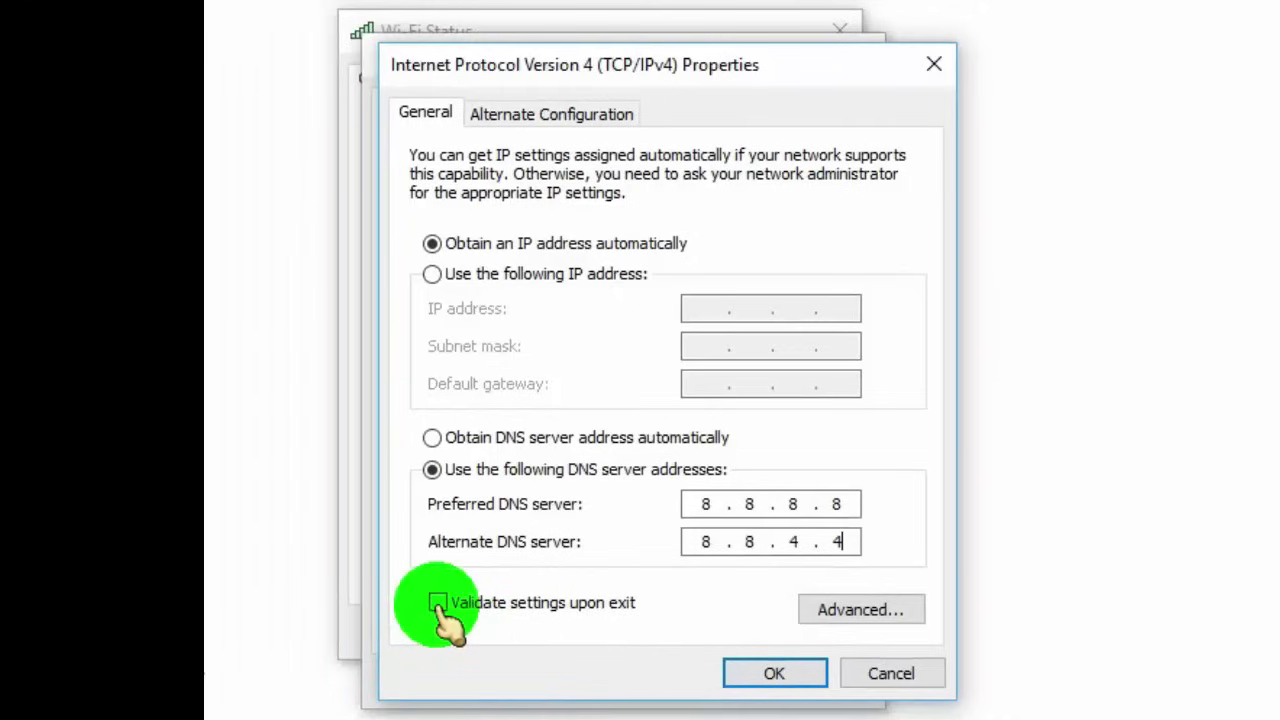
pyautogui.click(438, 603)
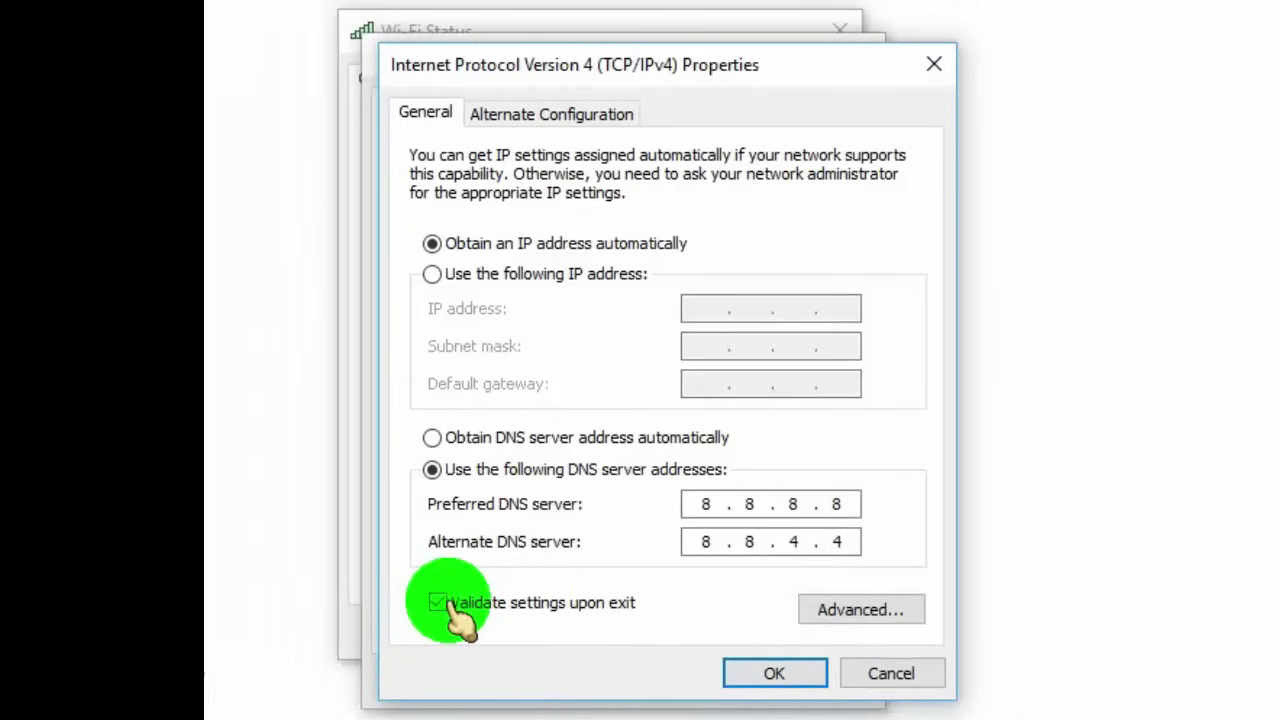
pyautogui.click(775, 676)
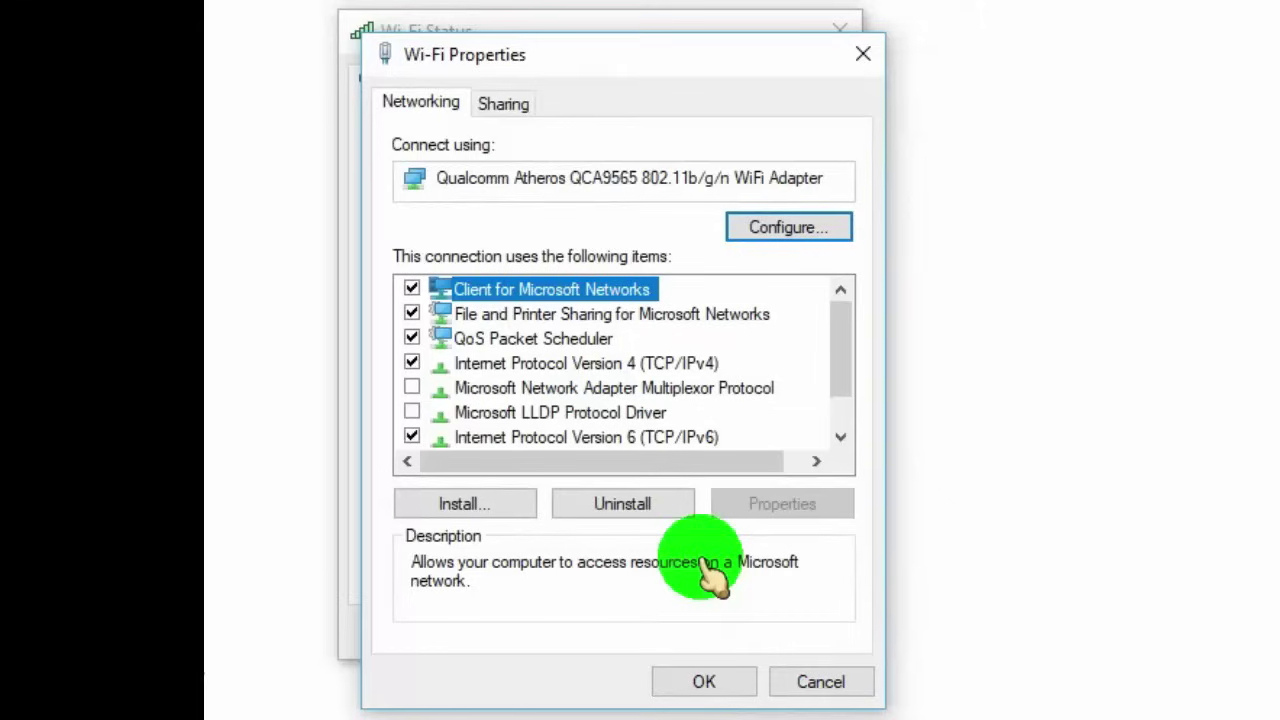
pyautogui.click(704, 682)
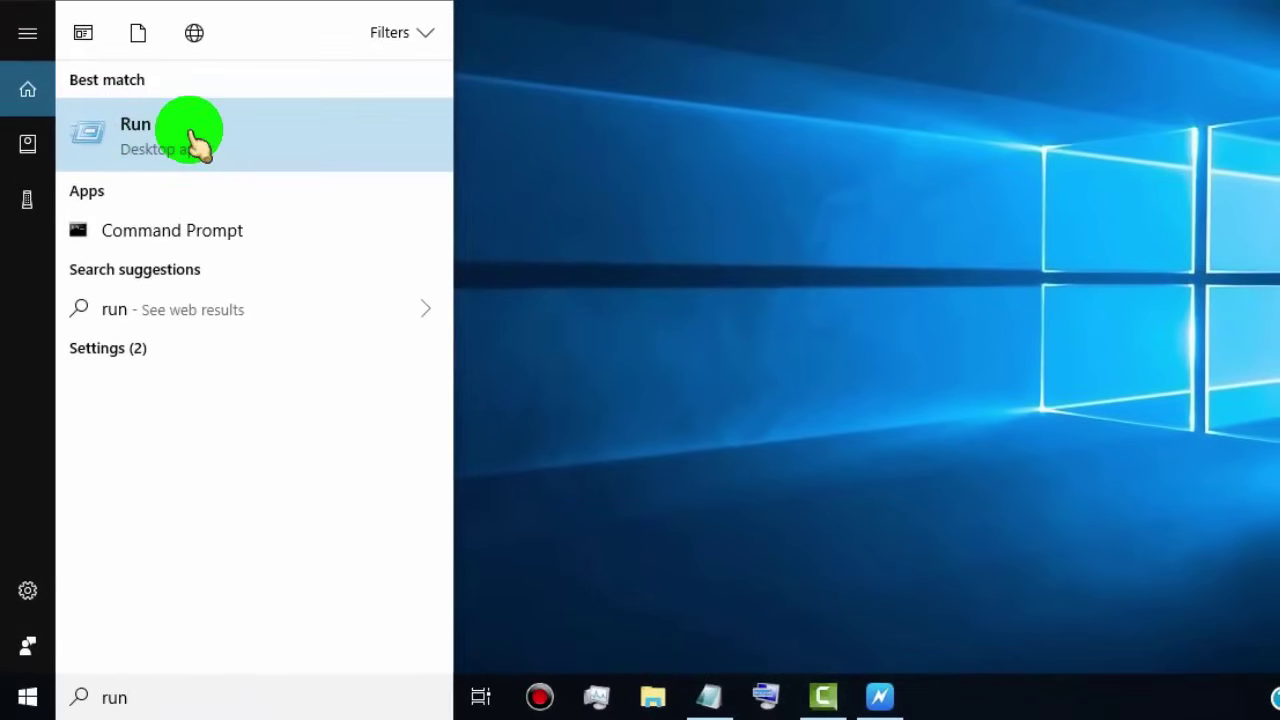
# - Launch Run and execute services.msc to open the Services console
pyautogui.click(188, 136)
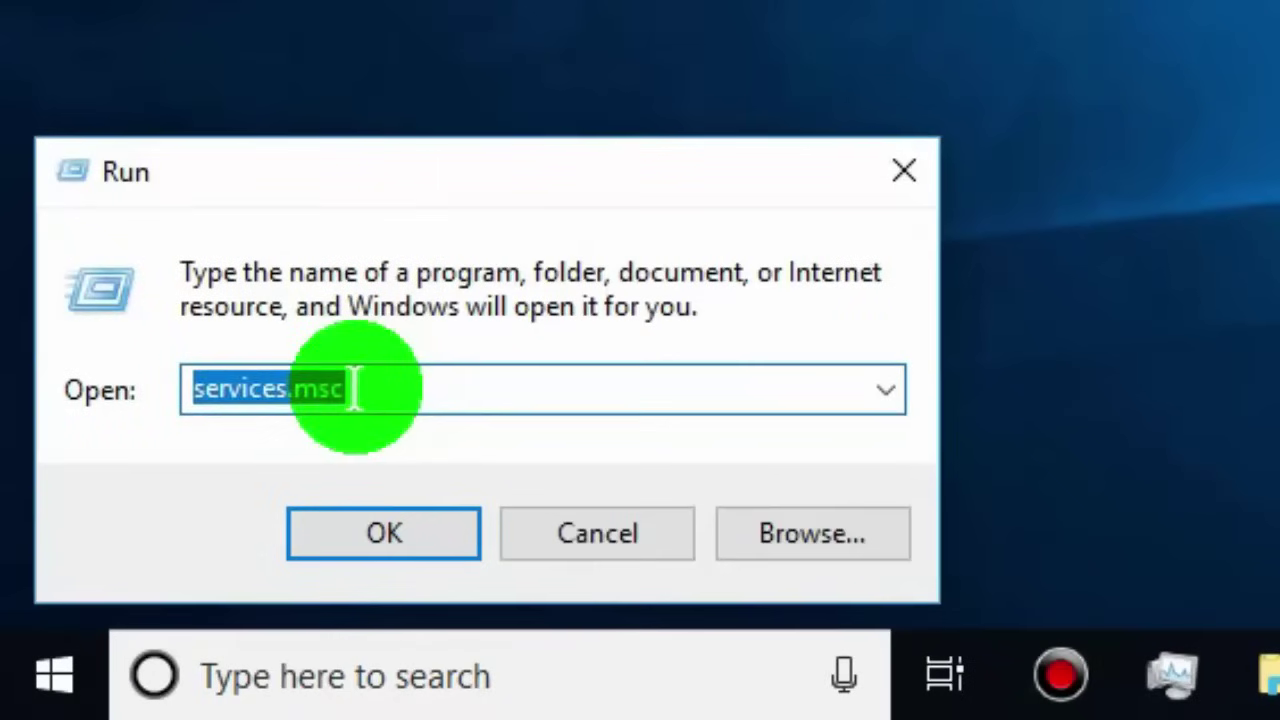
pyautogui.click(325, 423)
pyautogui.moveTo(366, 392); pyautogui.dragTo(172, 362)
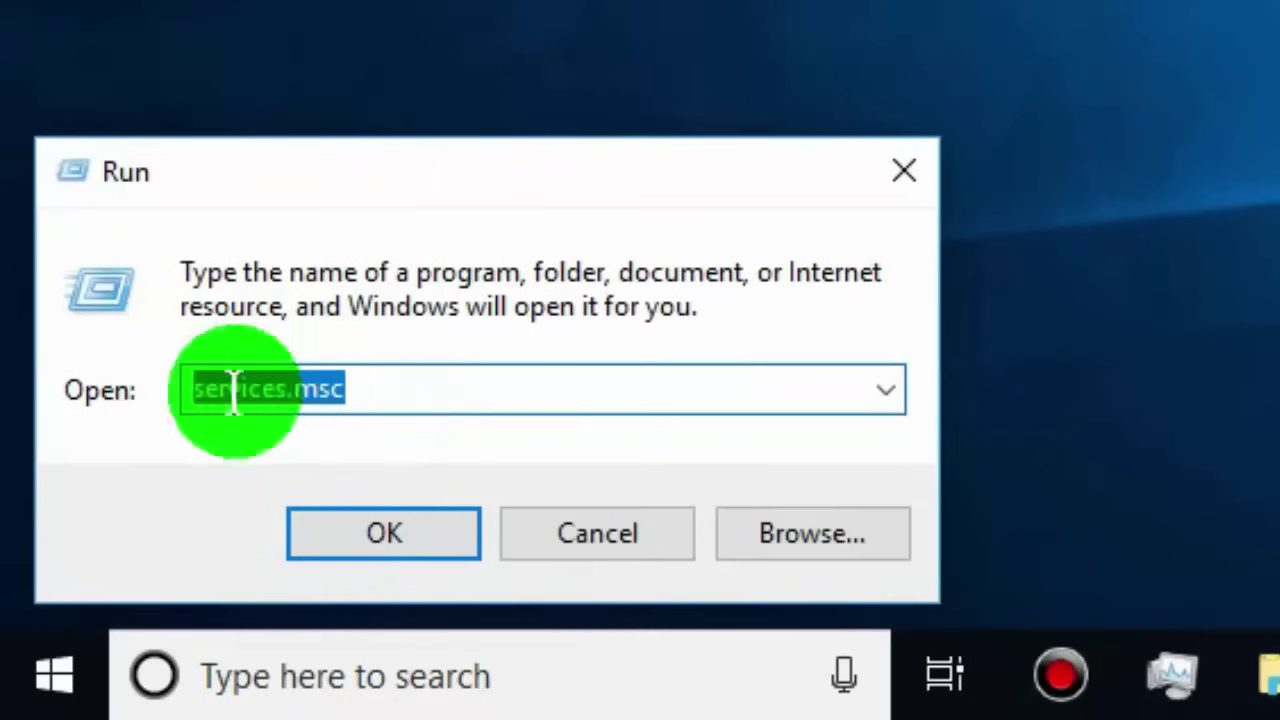
pyautogui.click(417, 392)
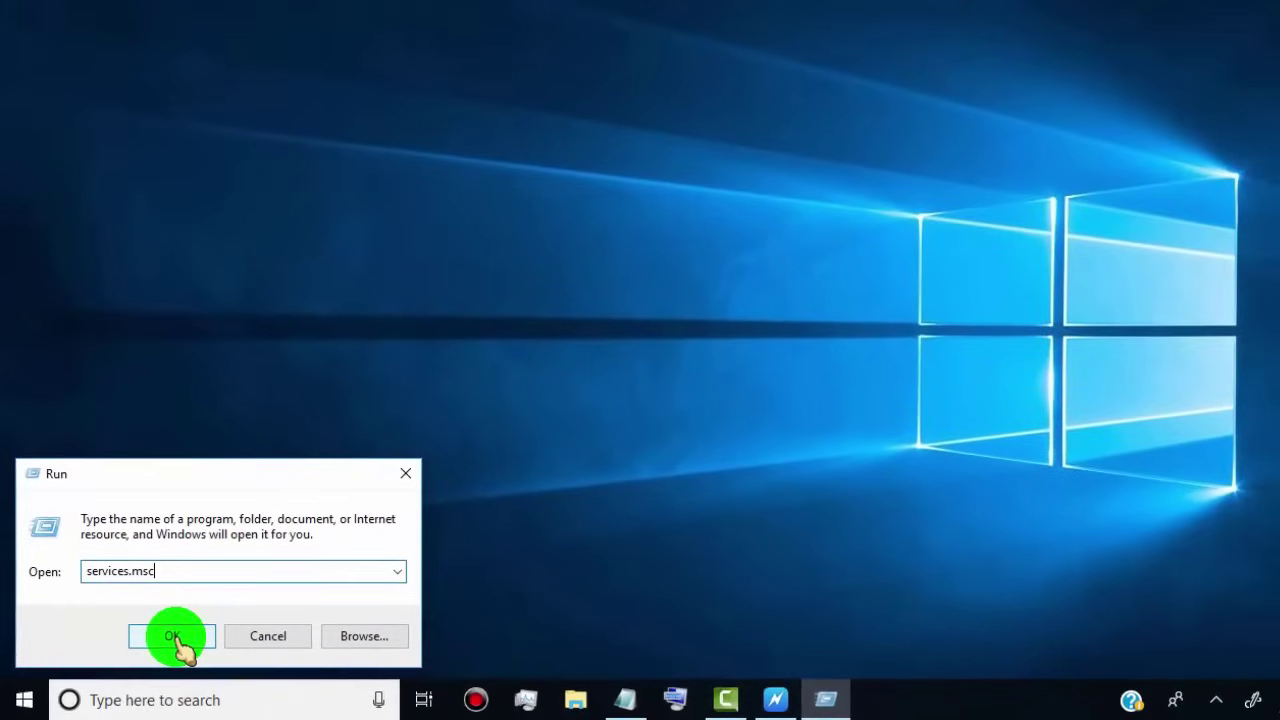
pyautogui.click(178, 637)
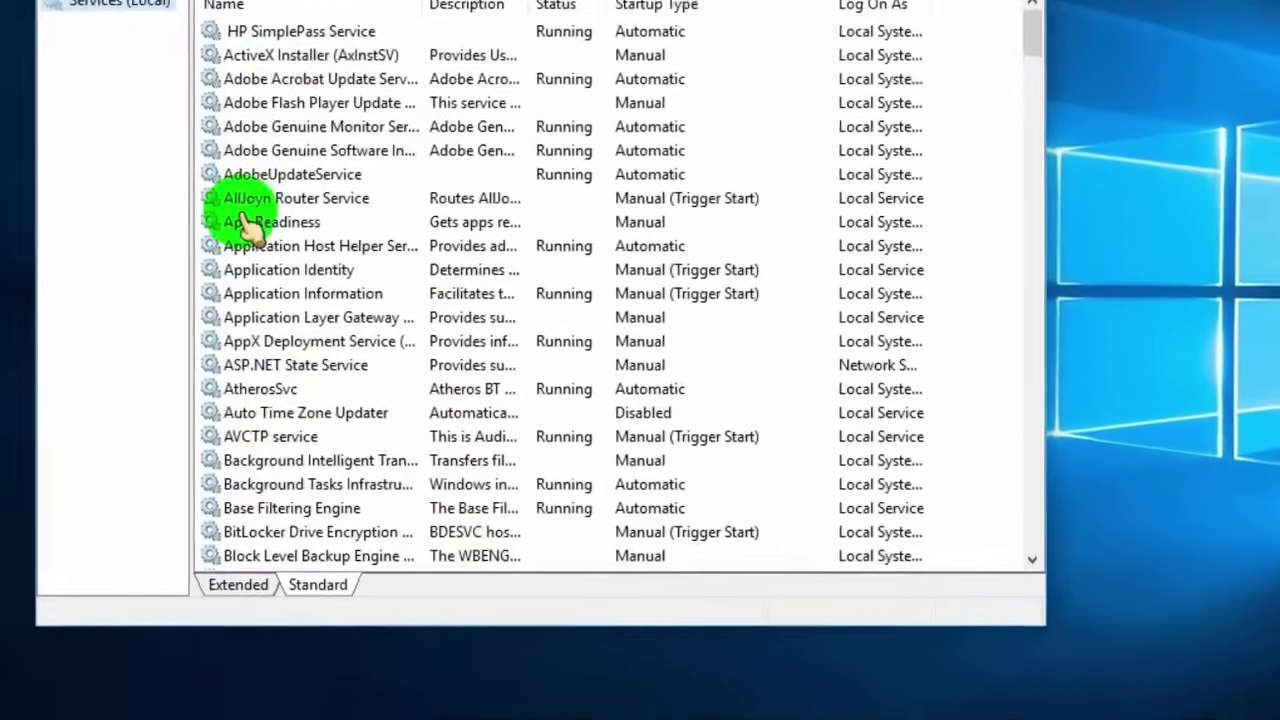
# - Scroll to the DNS Client service, select it and open its context menu
pyautogui.scroll(-6, 253, 272)
pyautogui.scroll(-7, 250, 225)
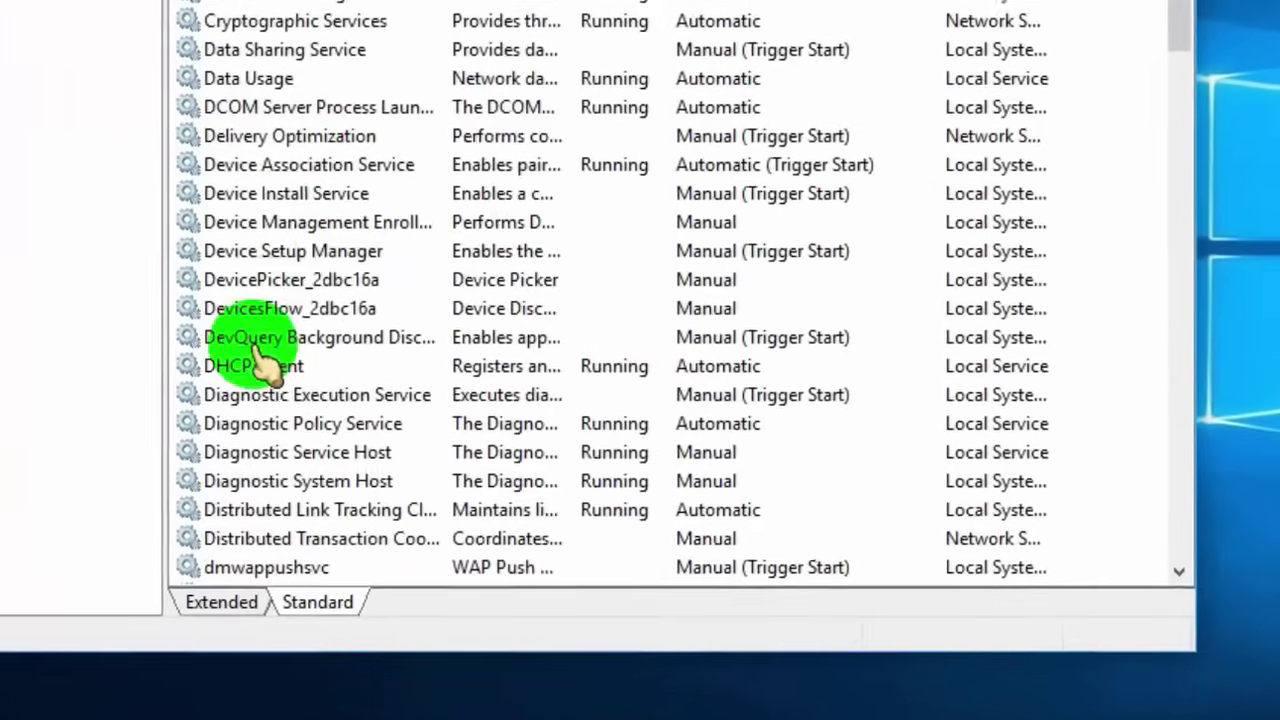
pyautogui.scroll(-2, 214, 271)
pyautogui.click(265, 420)
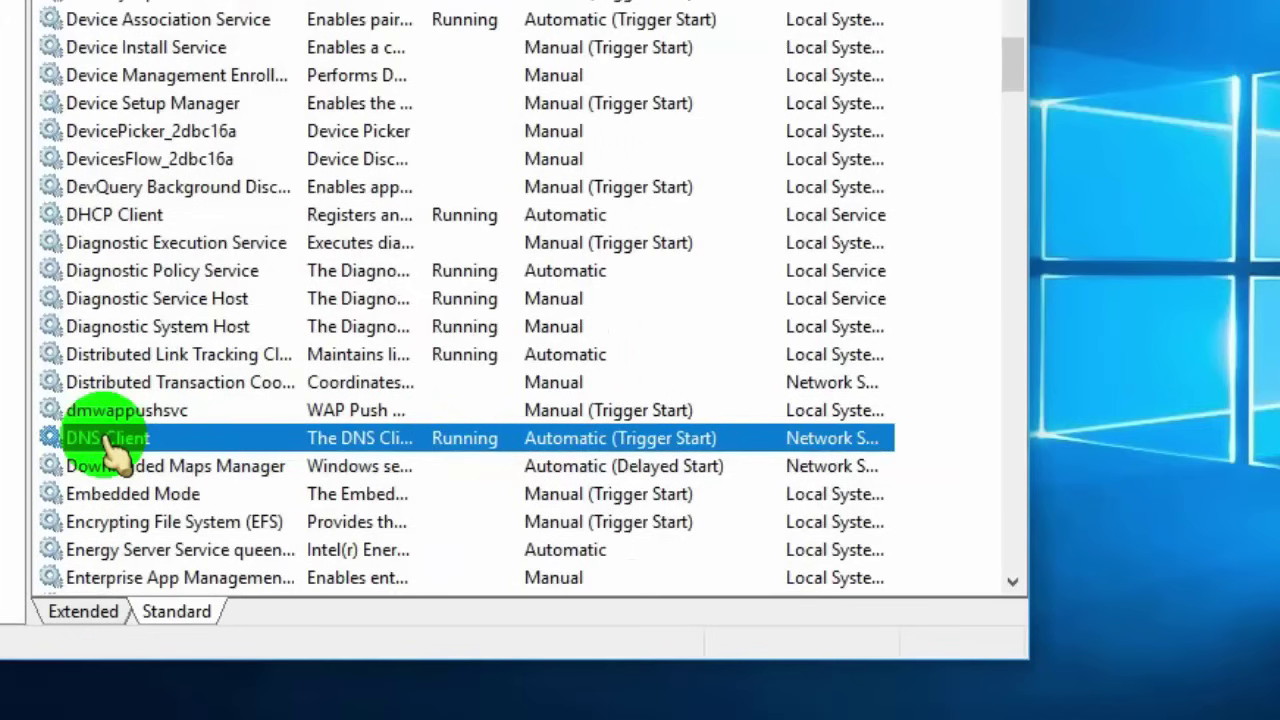
pyautogui.rightClick(106, 440)
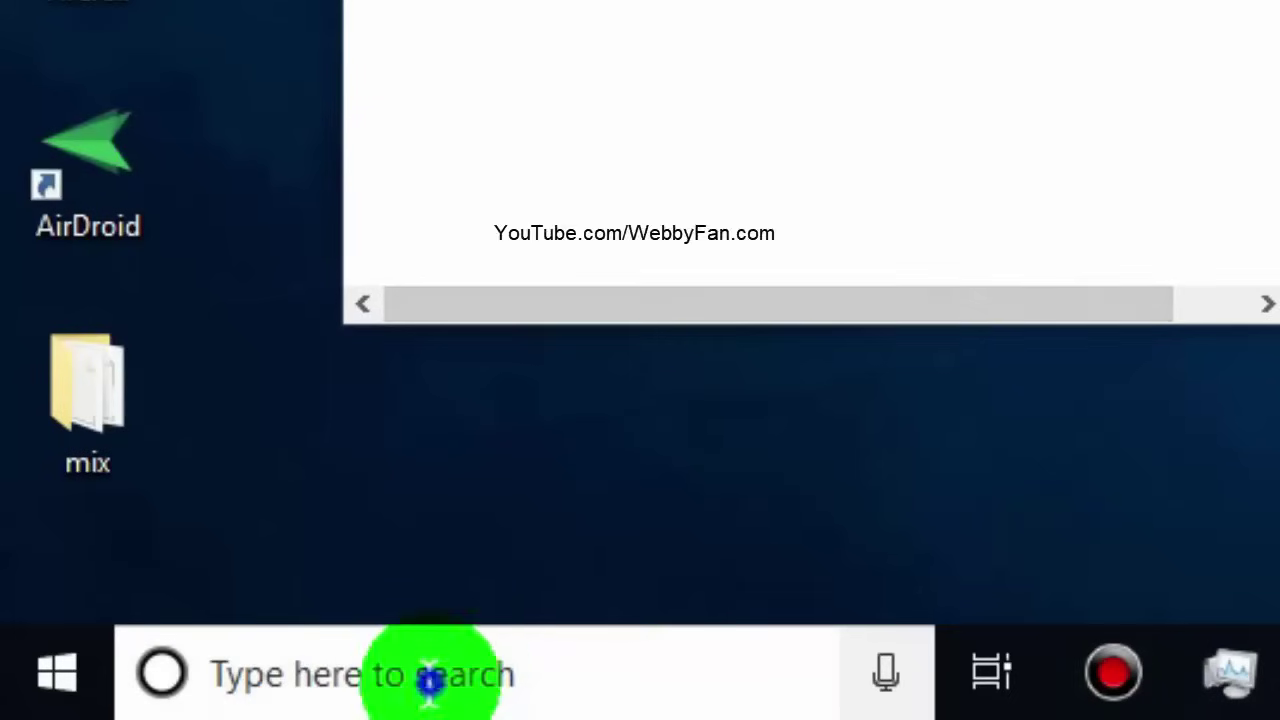
# - Search 'cmd' and run Command Prompt as administrator
pyautogui.write('cm')
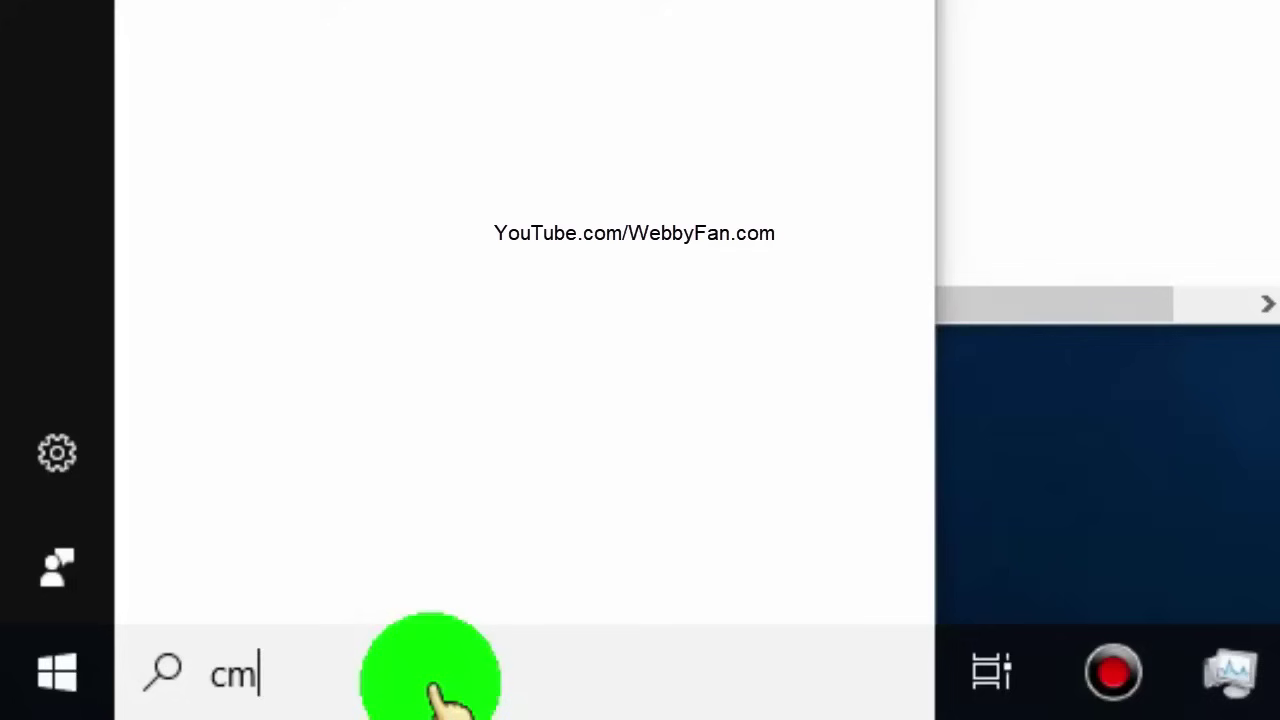
pyautogui.write('d')
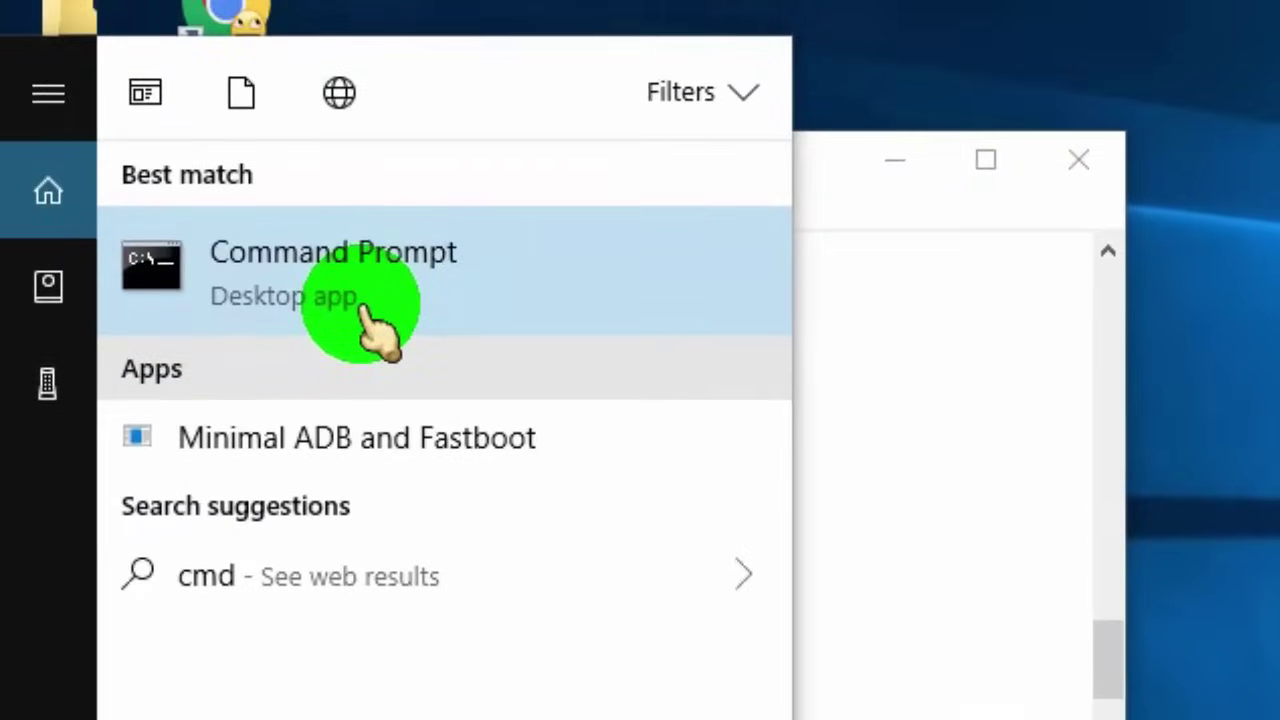
pyautogui.click(370, 292)
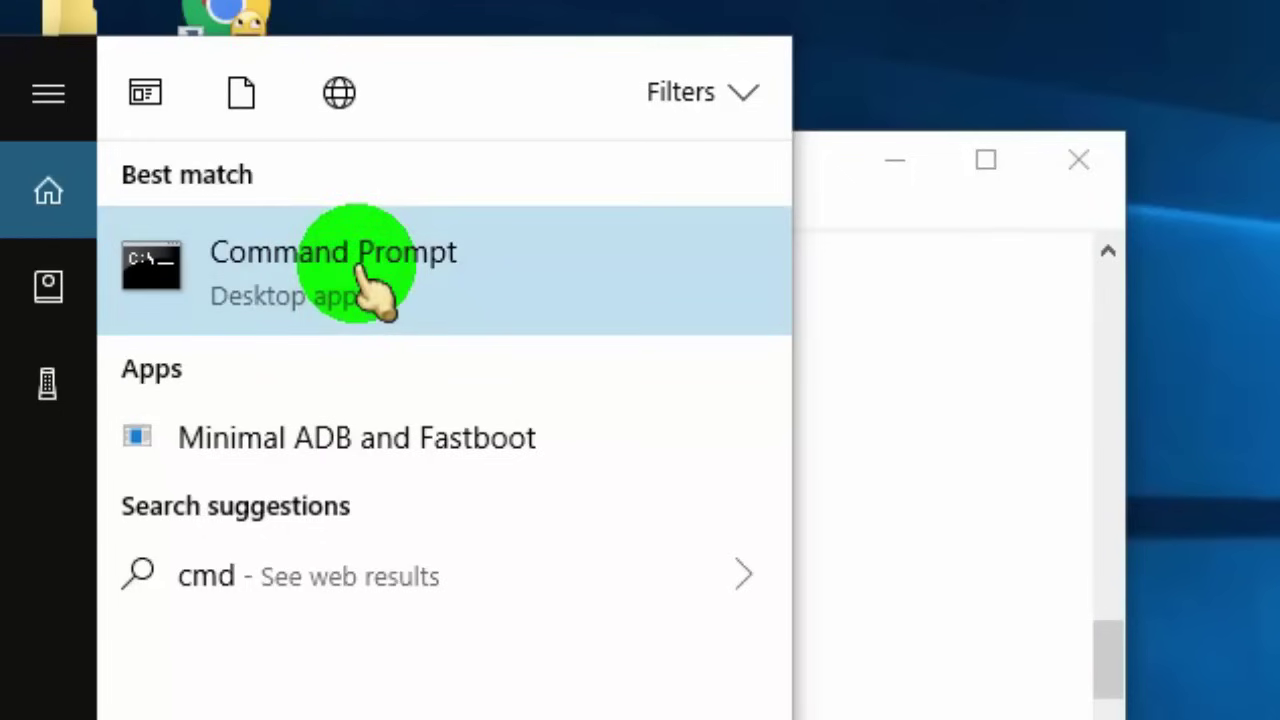
pyautogui.rightClick(358, 265)
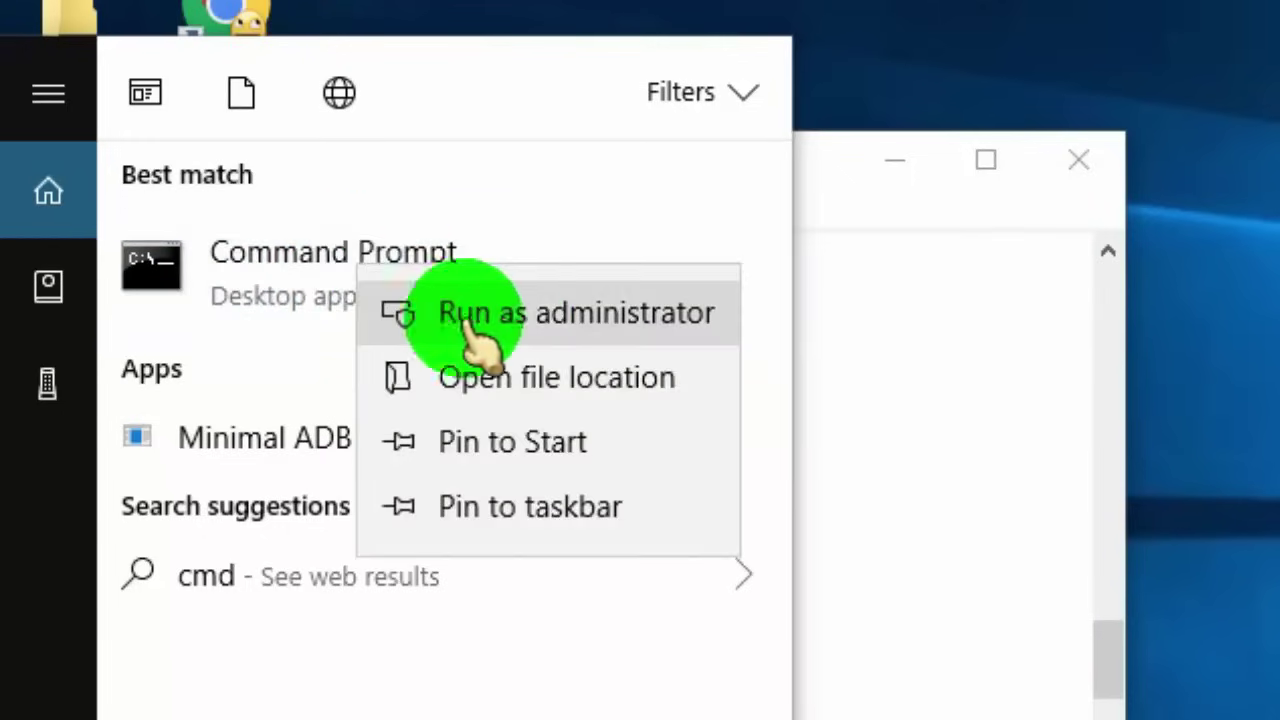
pyautogui.click(452, 312)
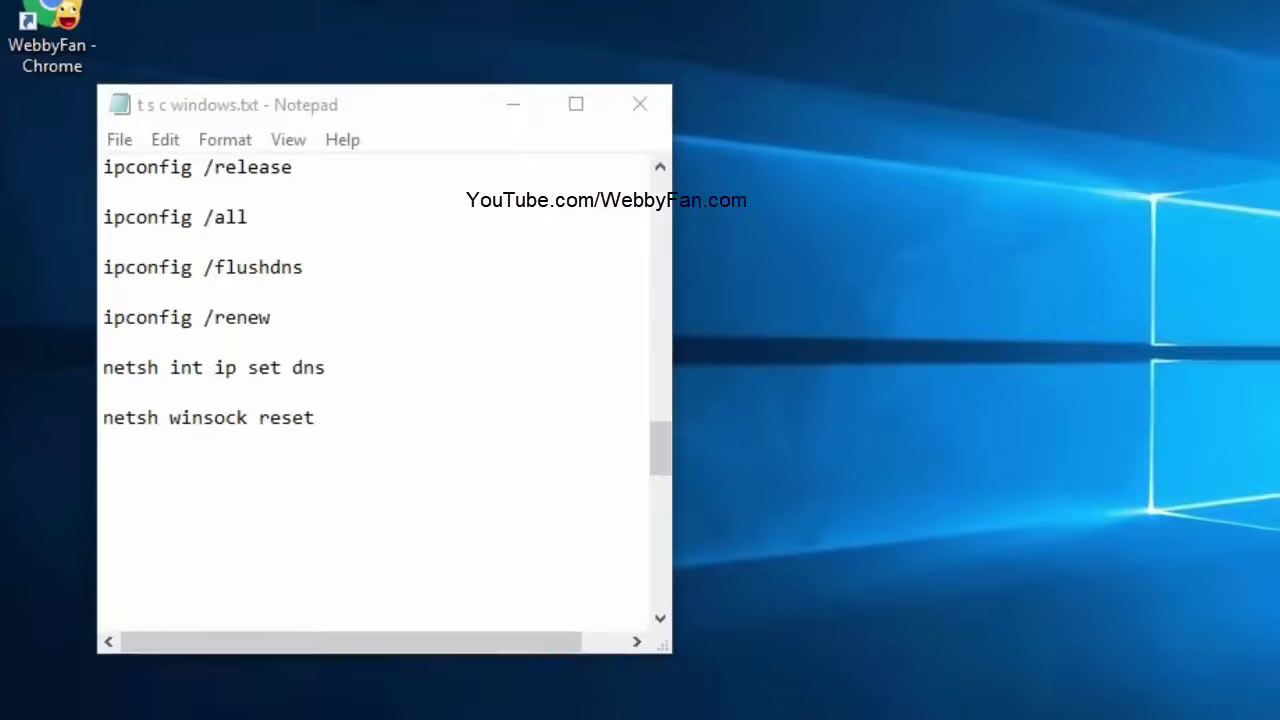
# - Place Command Prompt beside Notepad and copy the 'ipconfig /release' line
pyautogui.click(437, 40)
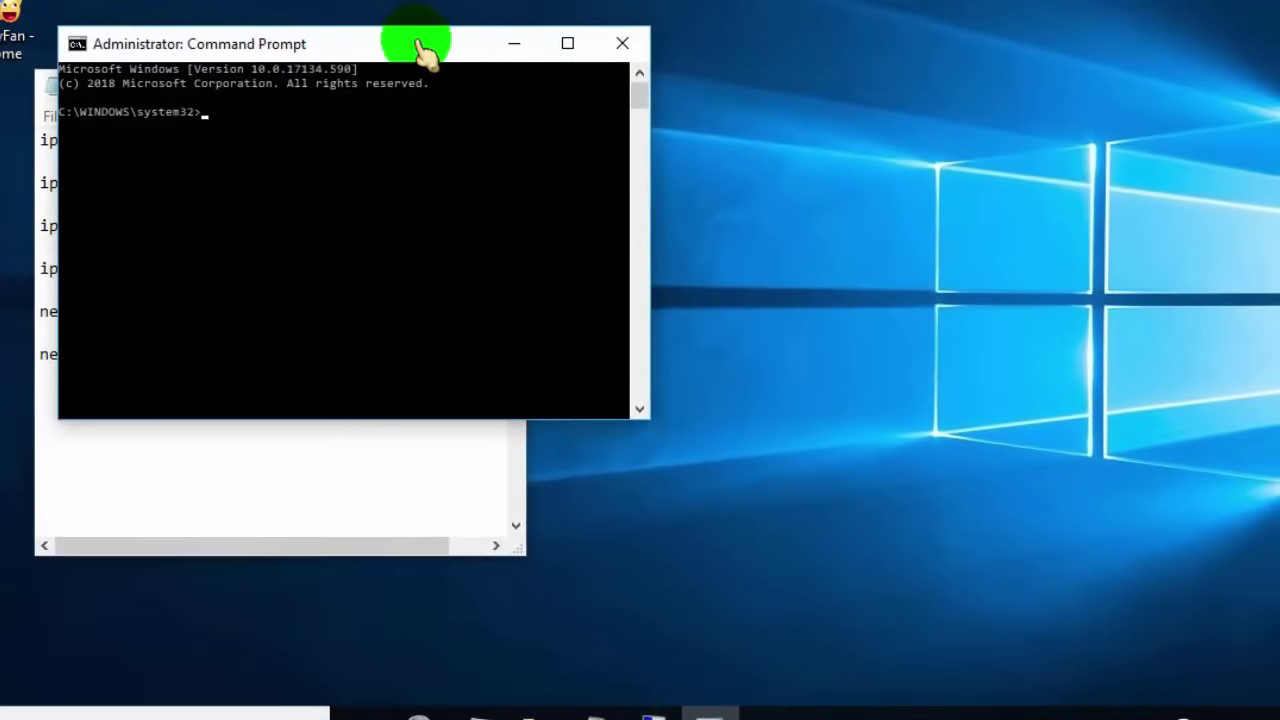
pyautogui.moveTo(425, 50)
pyautogui.mouseDown()
pyautogui.moveTo(643, 48)
pyautogui.moveTo(1046, 120)
pyautogui.mouseUp()
pyautogui.click(245, 181)
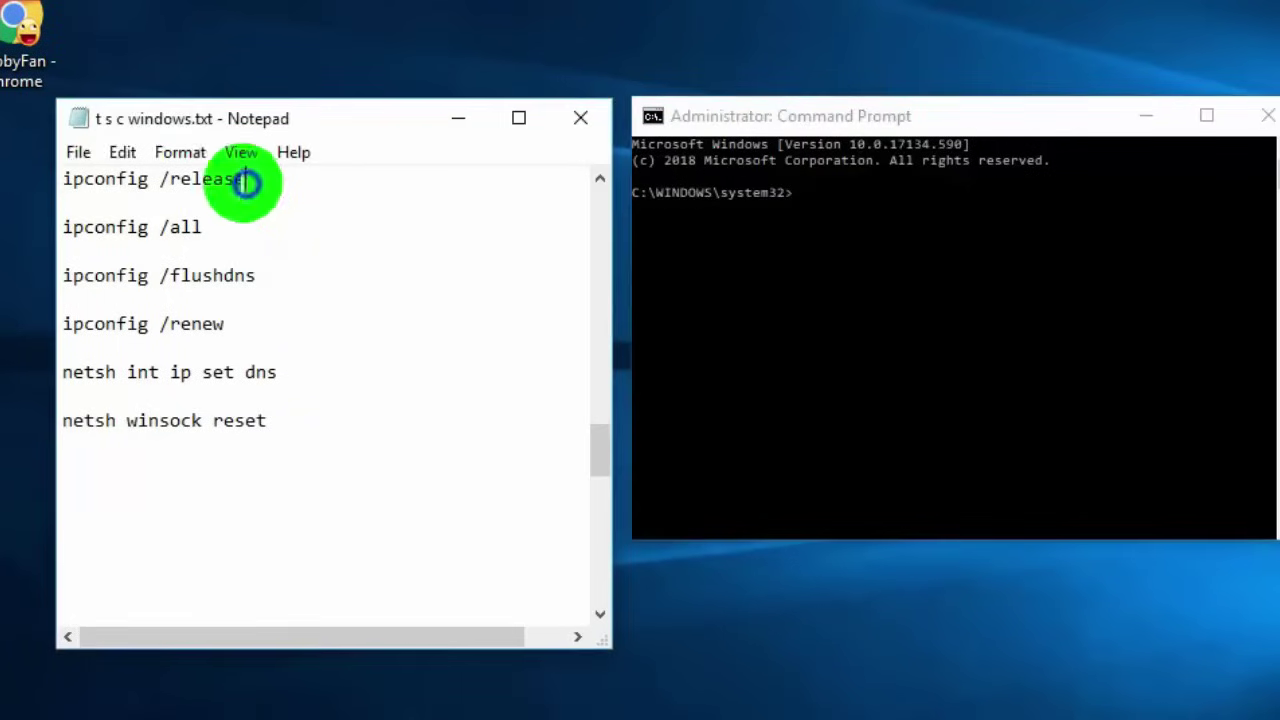
pyautogui.moveTo(245, 181); pyautogui.dragTo(64, 180)
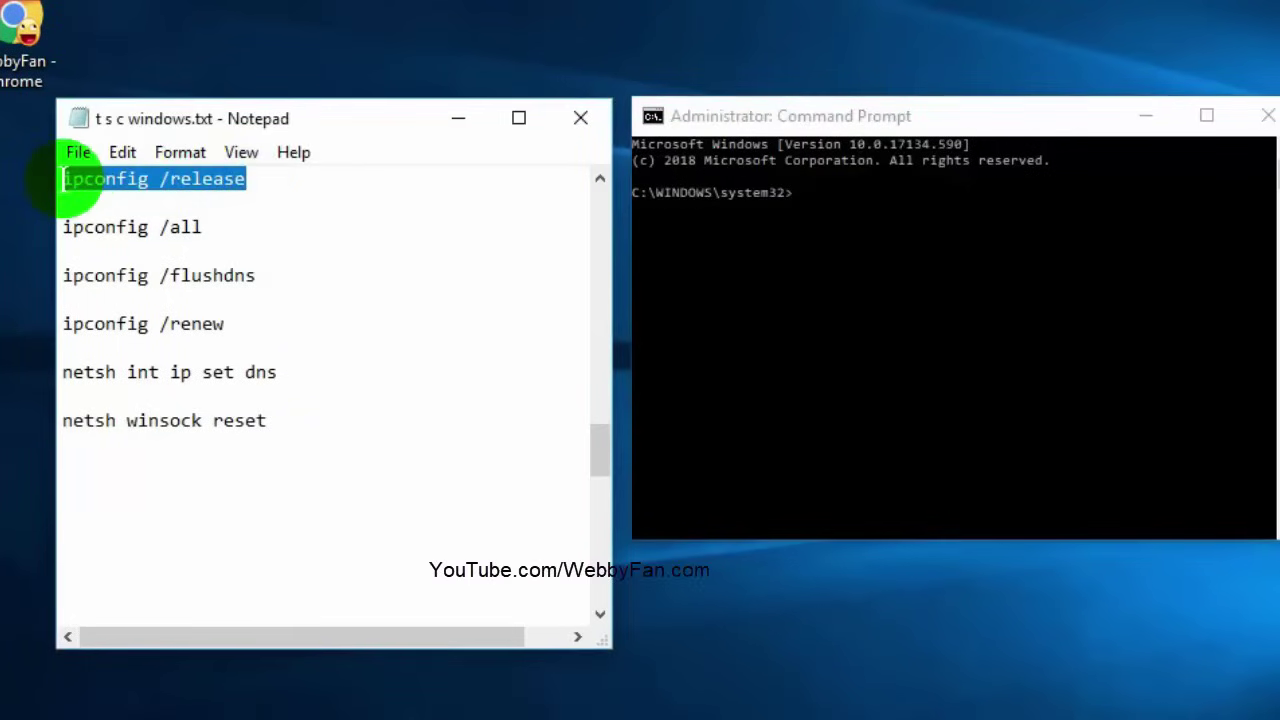
pyautogui.rightClick(64, 180)
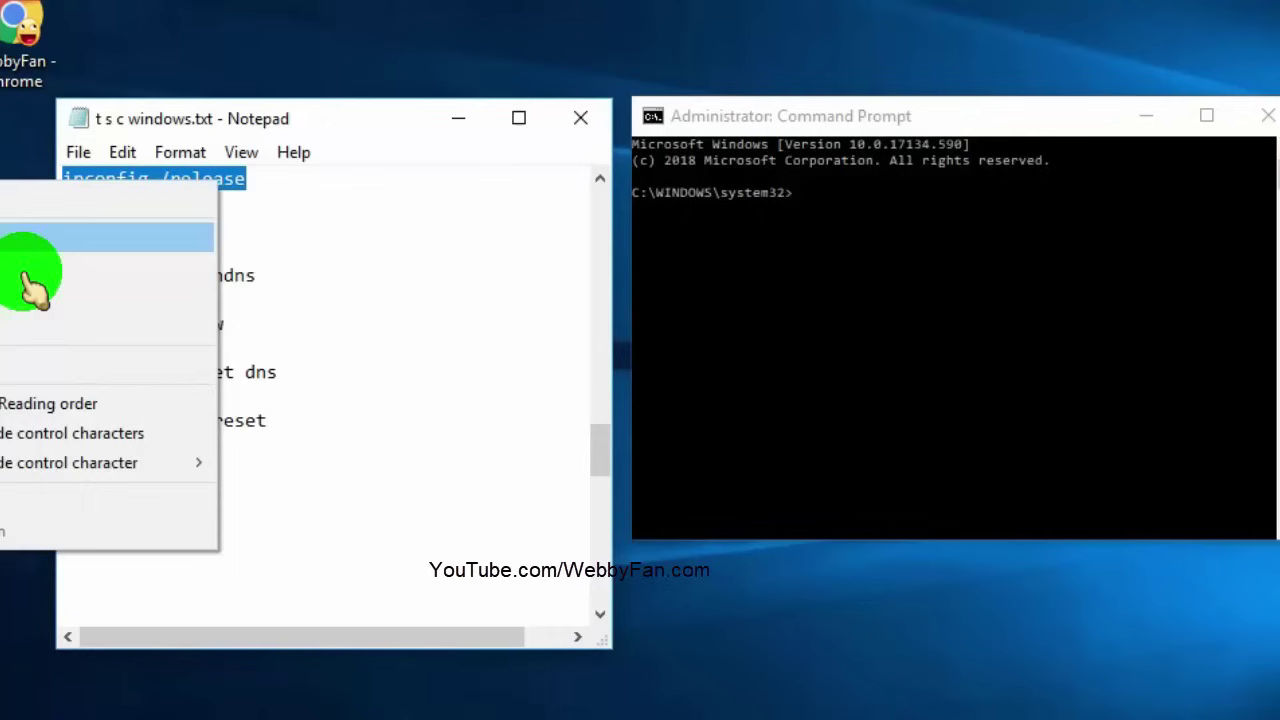
pyautogui.click(25, 266)
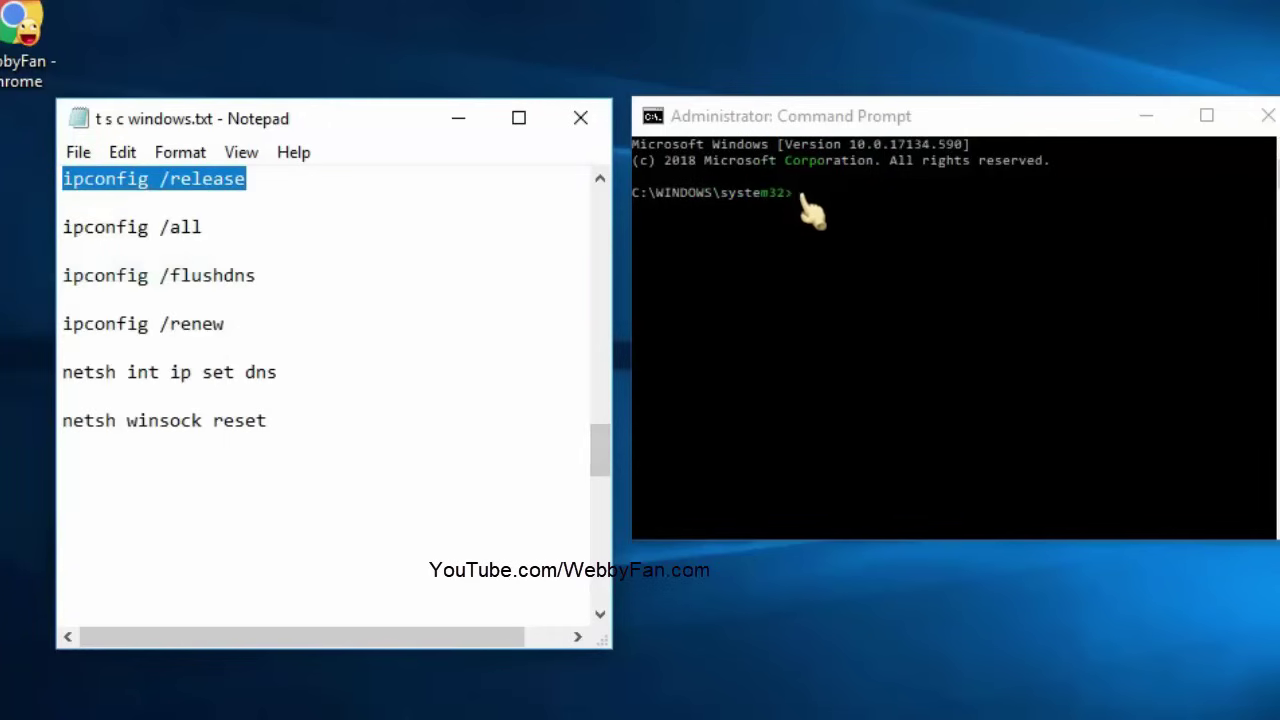
# - Paste and run 'ipconfig /release' in the administrator Command Prompt
pyautogui.click(808, 206)
pyautogui.rightClick(808, 206)
pyautogui.click(745, 268)
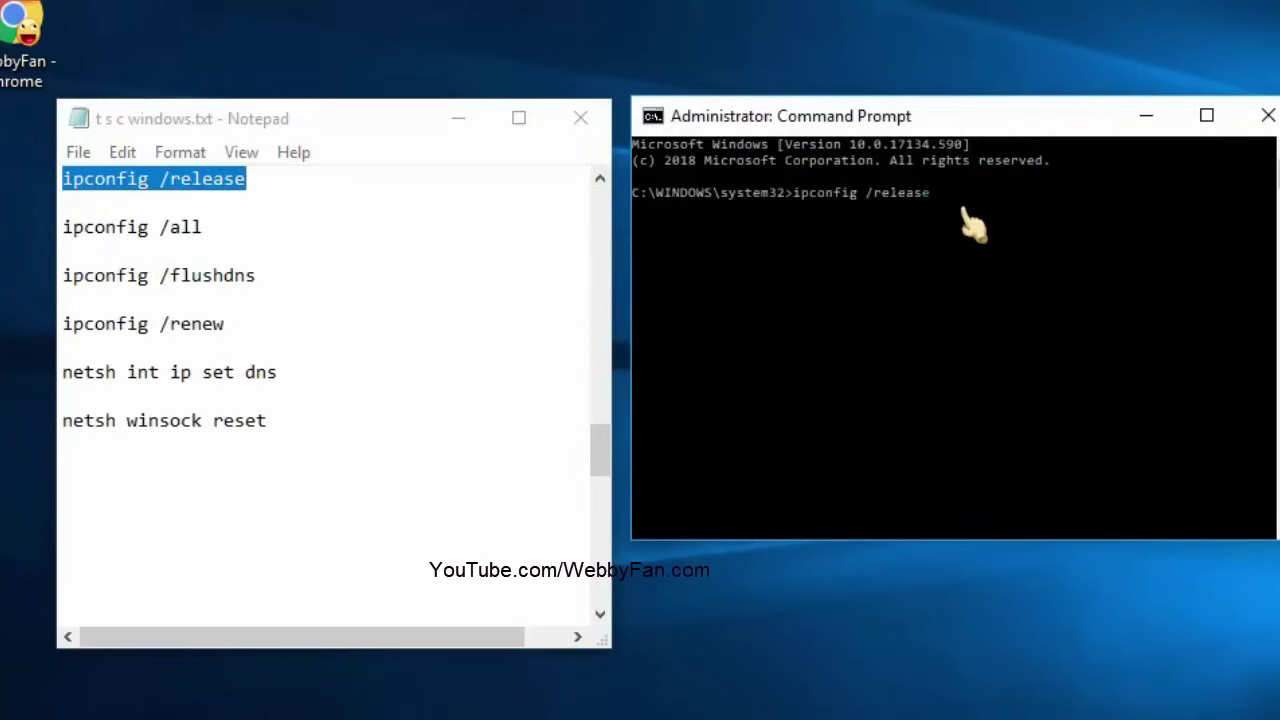
pyautogui.press('Return')
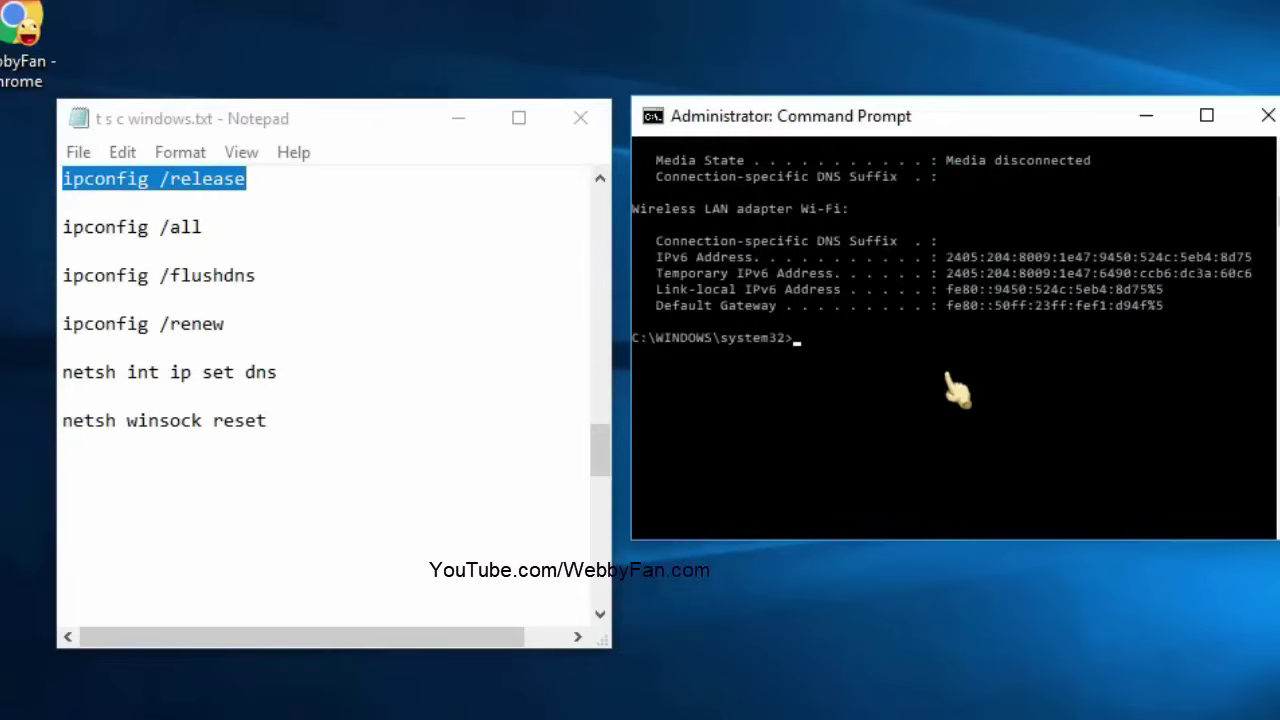
pyautogui.scroll(-2, 957, 390)
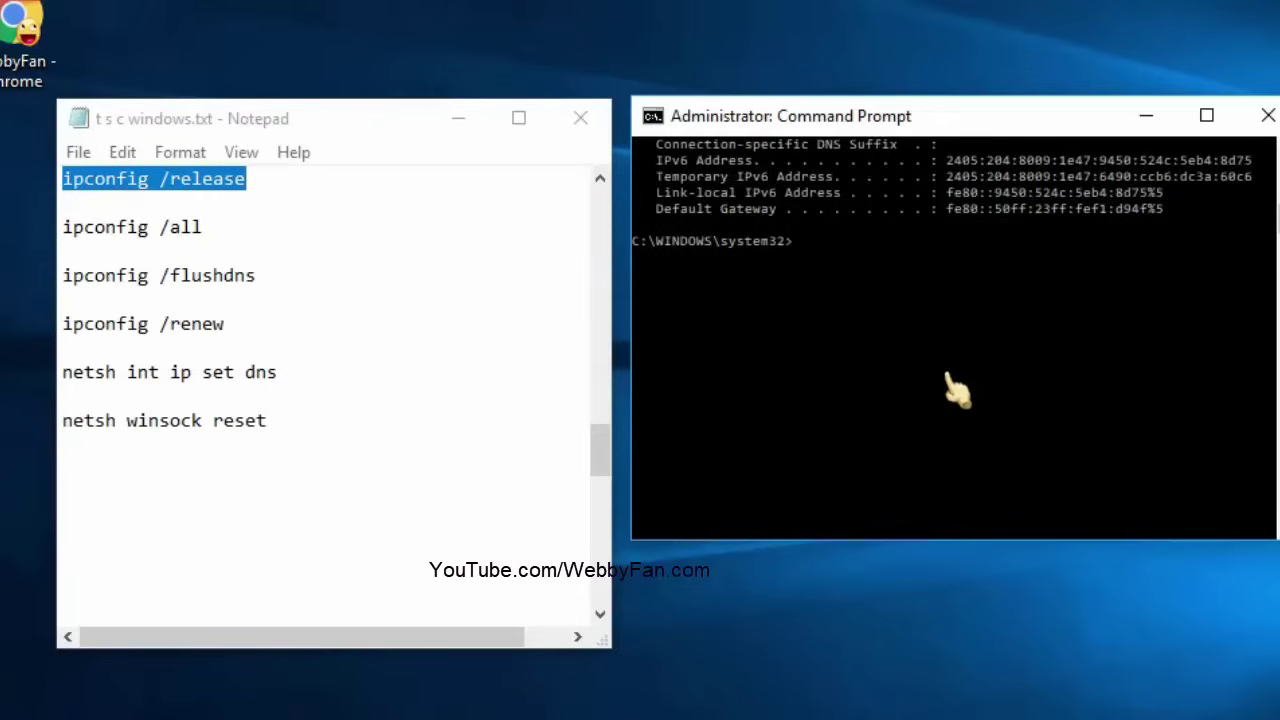
# - Select the 'ipconfig /all' line in Notepad
pyautogui.rightClick(210, 205)
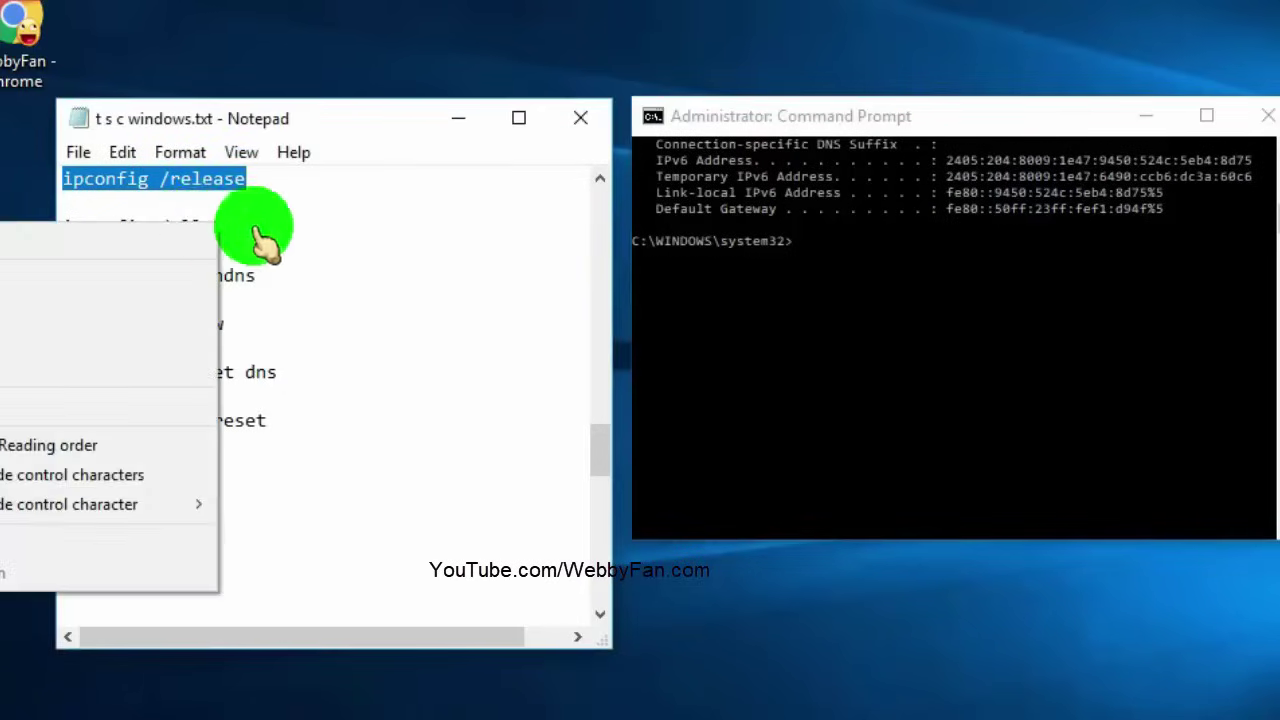
pyautogui.click(203, 228)
pyautogui.moveTo(201, 231); pyautogui.dragTo(66, 230)
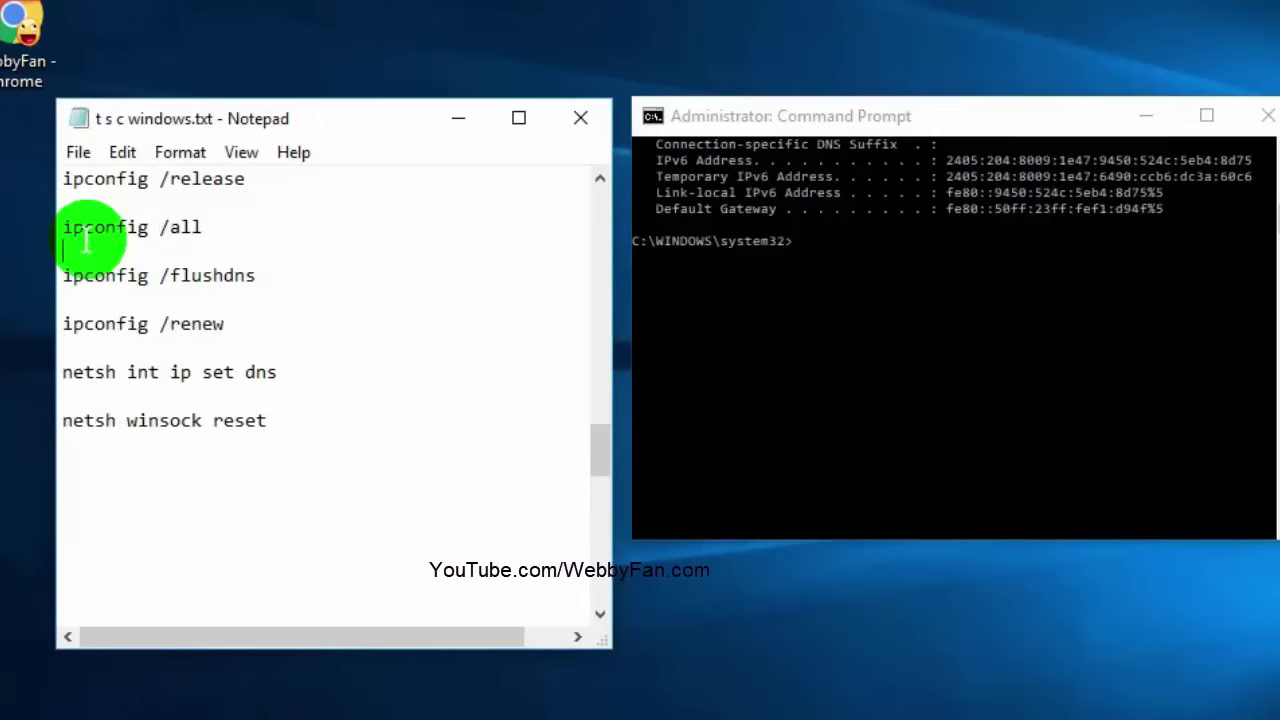